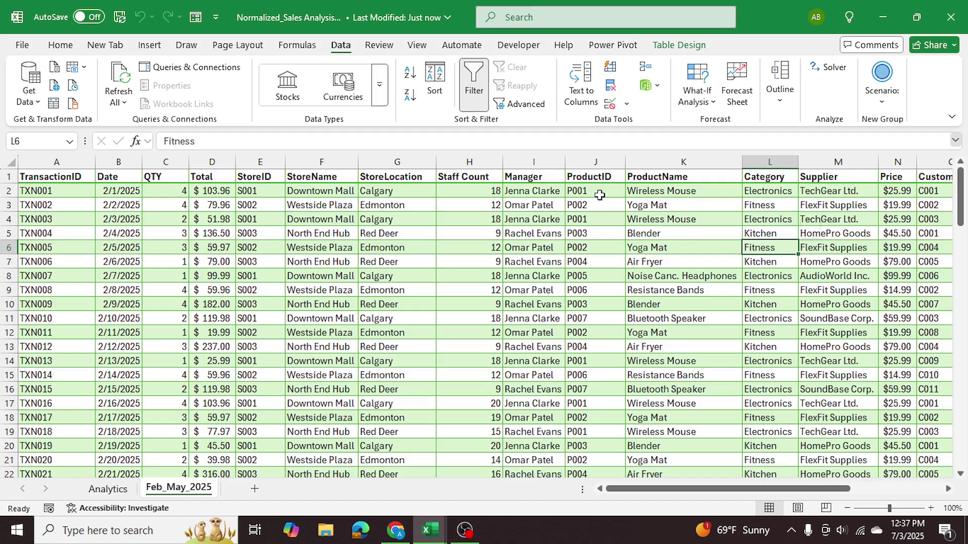
- Scroll through the sales table and highlight the transaction, store, product and customer field groups
scroll(599, 195, down, 6)
scroll(616, 224, up, 3)
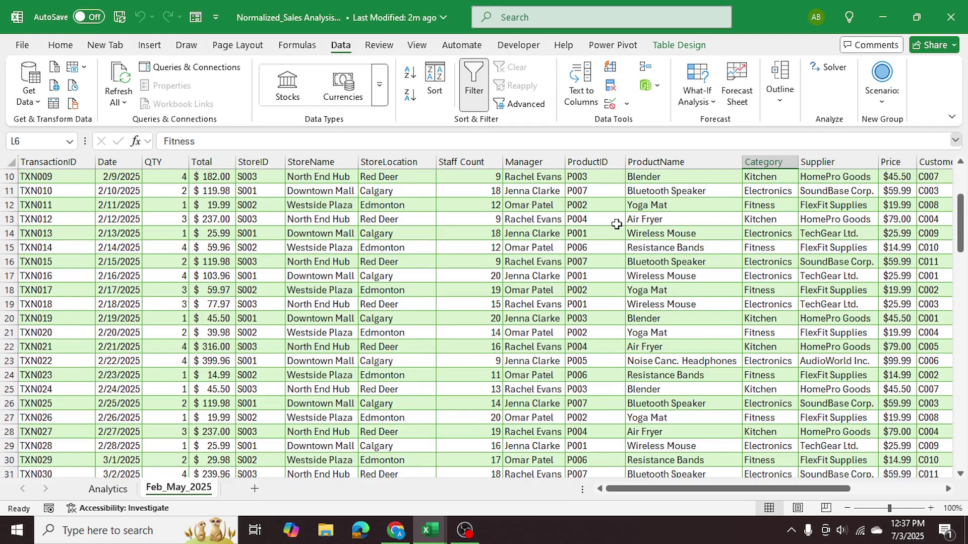
scroll(616, 224, up, 2)
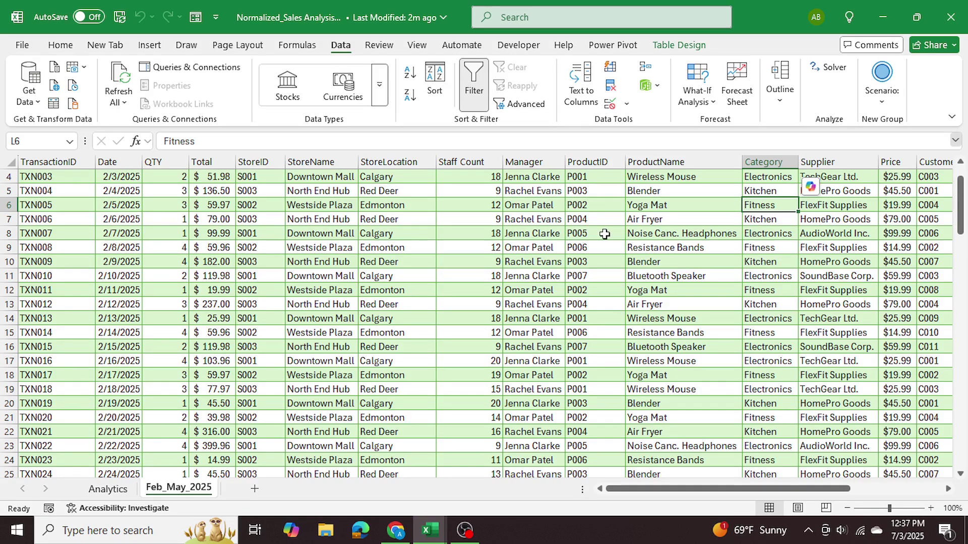
scroll(605, 234, down, 1)
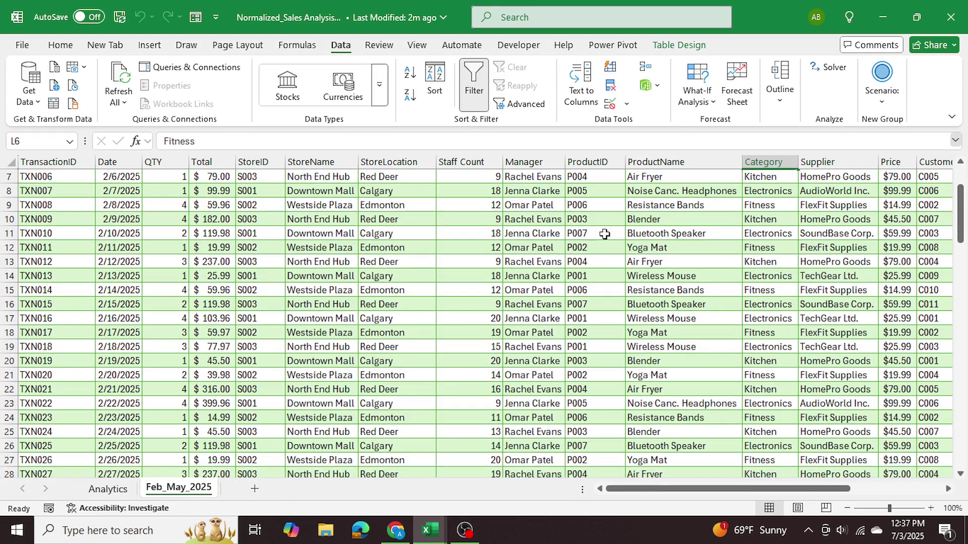
scroll(604, 234, down, 1)
scroll(605, 235, down, 5)
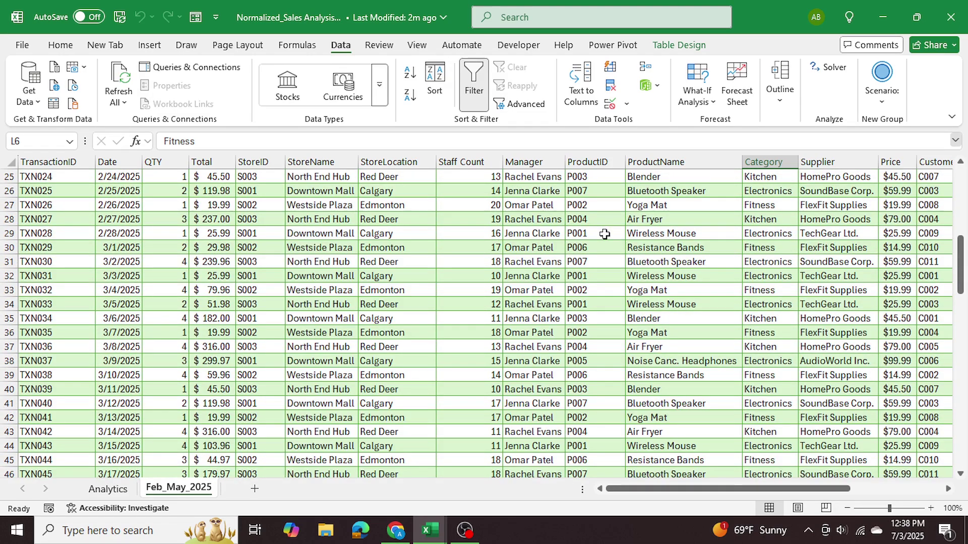
scroll(604, 234, down, 3)
scroll(604, 234, down, 3)
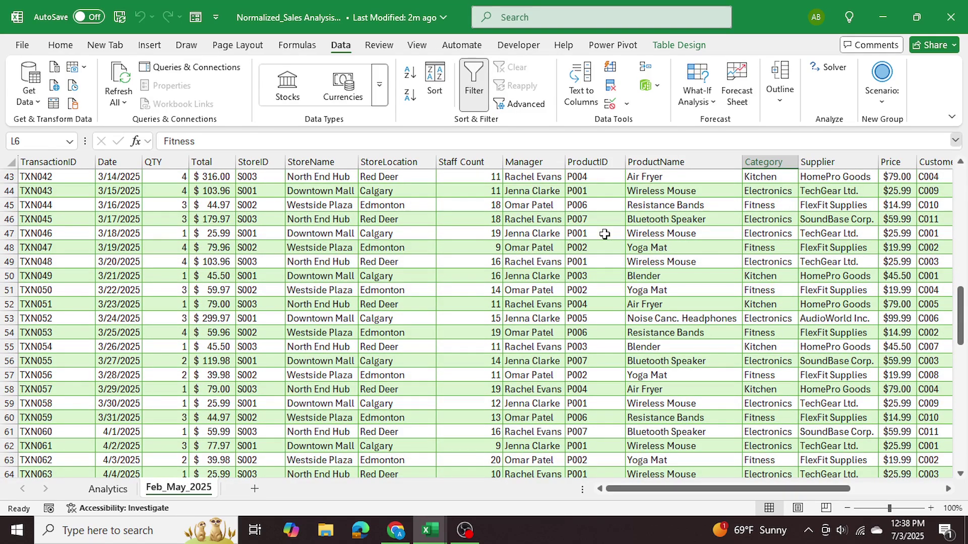
scroll(604, 234, up, 14)
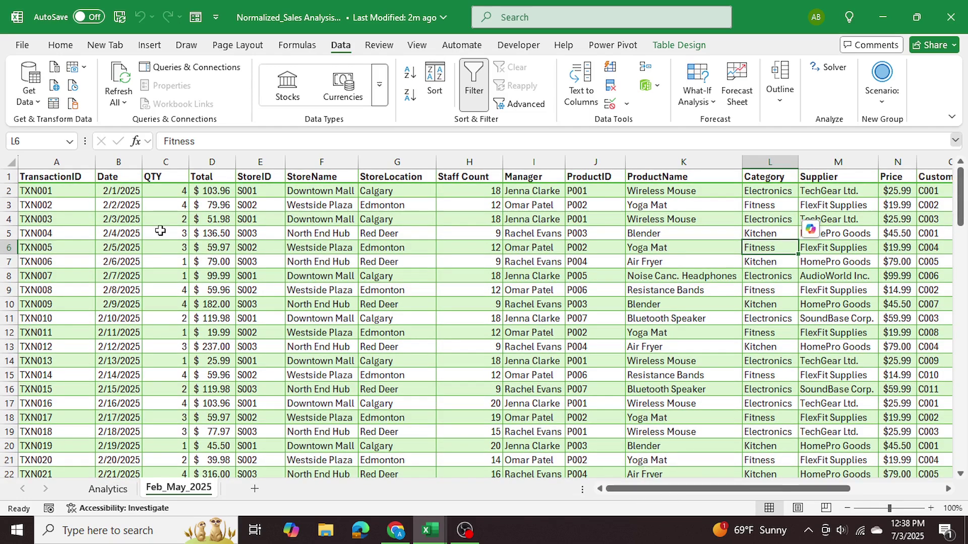
drag(66, 176, 82, 391)
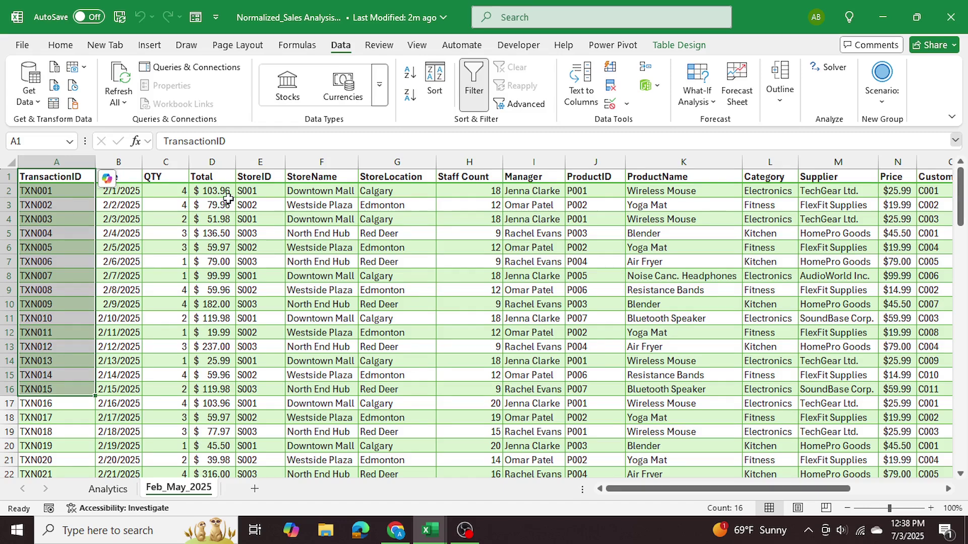
drag(252, 177, 422, 322)
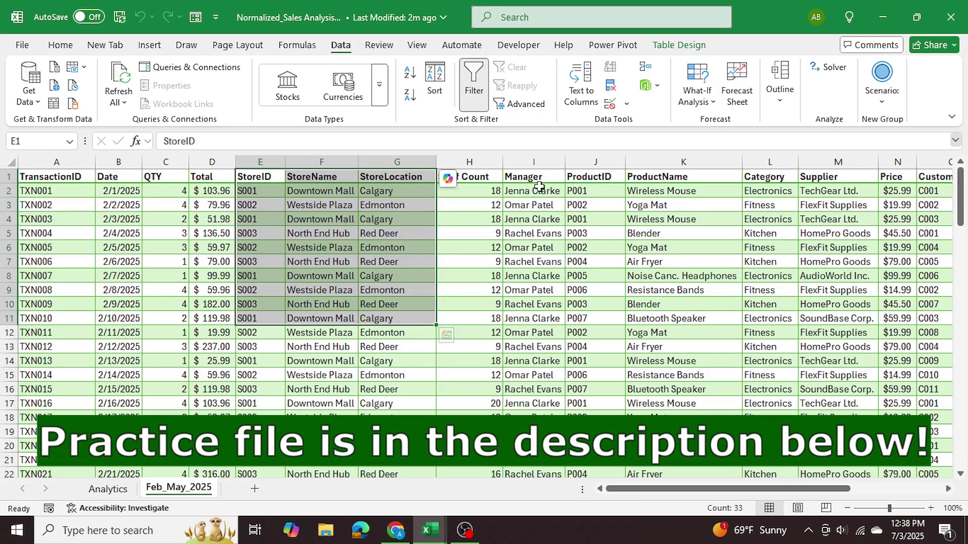
drag(581, 176, 780, 337)
scroll(795, 337, right, 4)
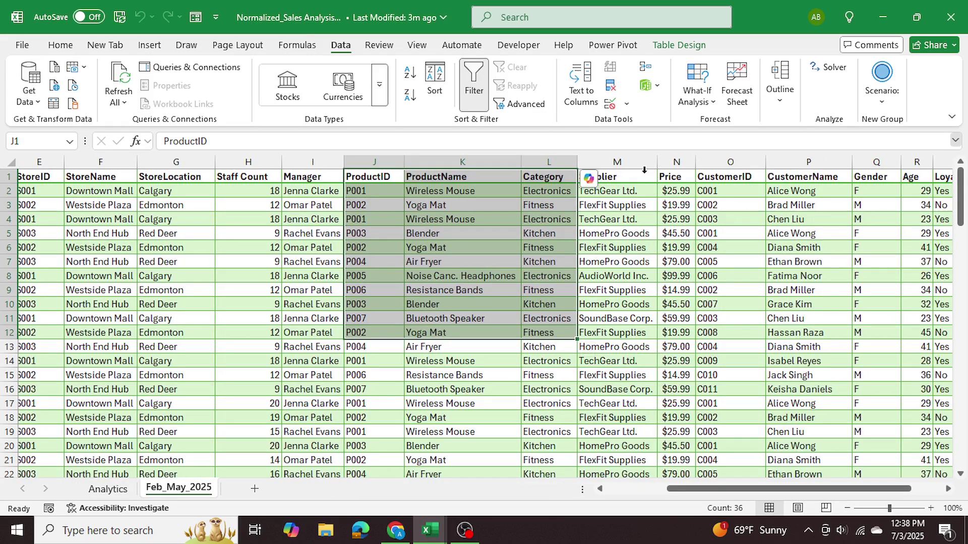
drag(728, 178, 901, 330)
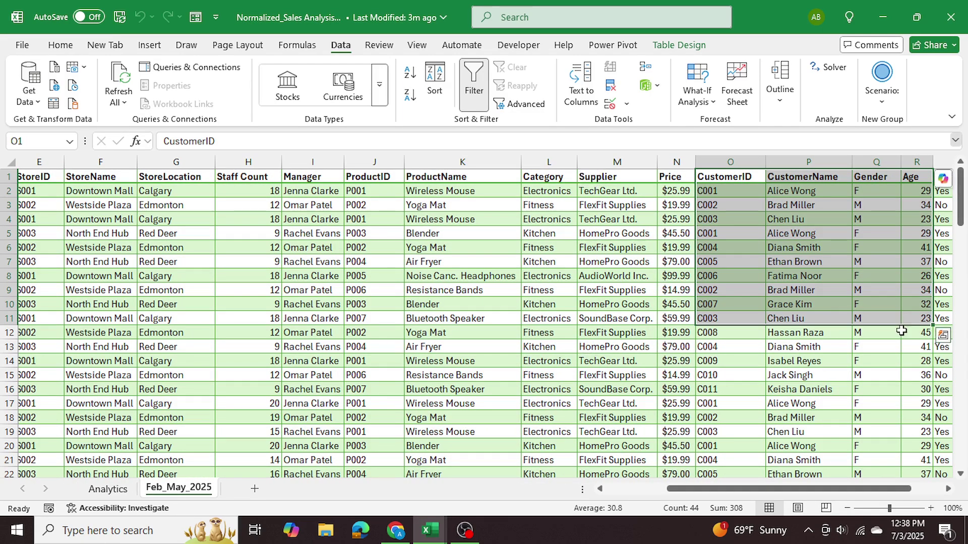
scroll(424, 248, left, 4)
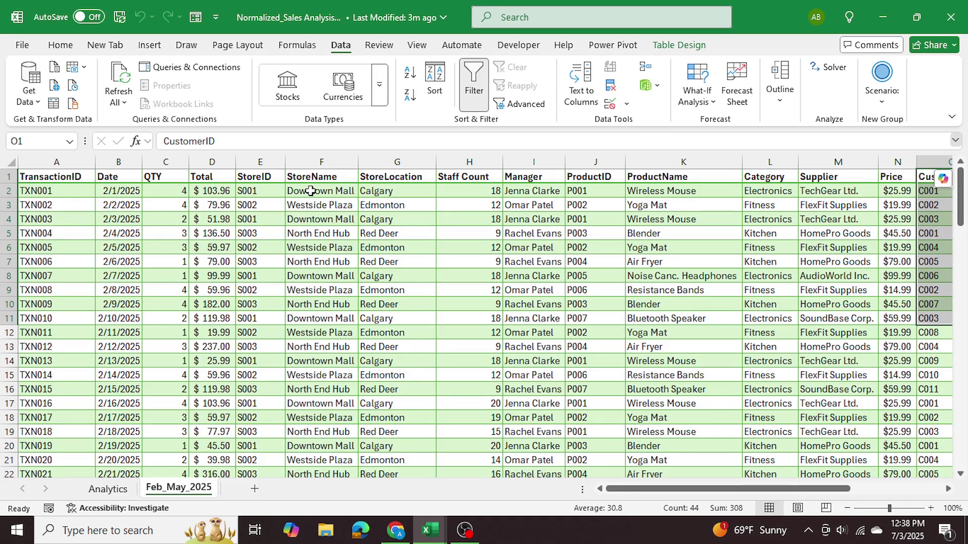
- Highlight the repeated store names, ProductID/ProductName values and duplicate C001 customer rows
drag(311, 190, 335, 366)
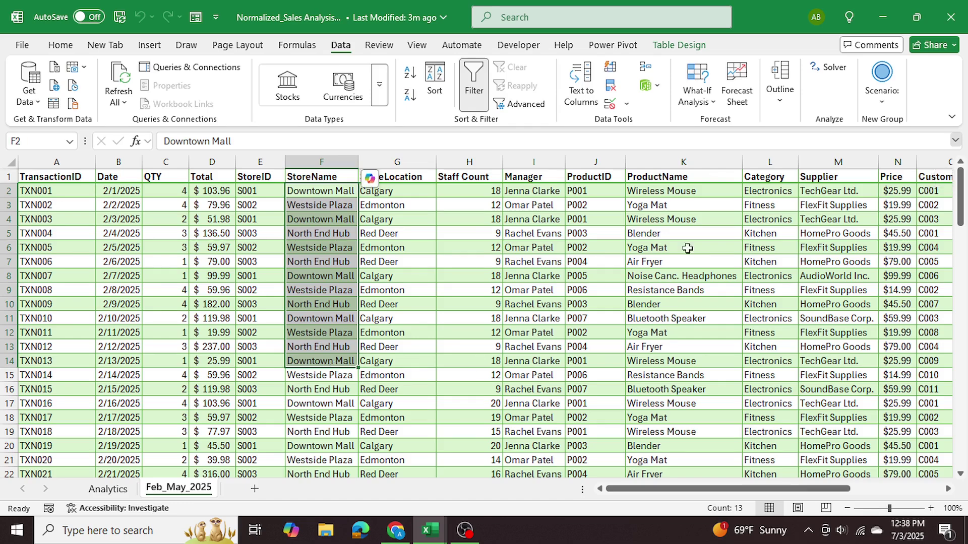
scroll(741, 488, right, 1)
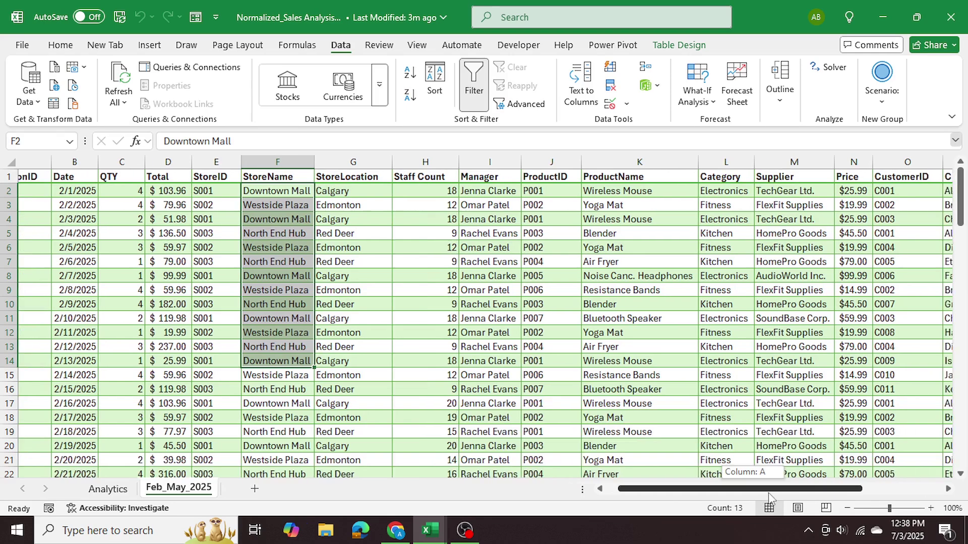
click(507, 191)
drag(549, 200, 636, 326)
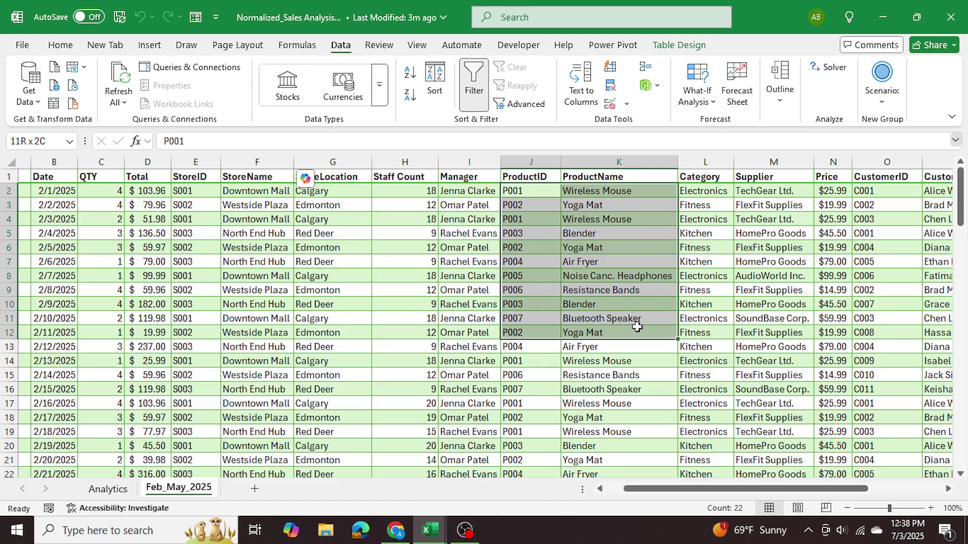
scroll(626, 283, right, 4)
click(616, 233)
drag(603, 192, 706, 235)
click(755, 289)
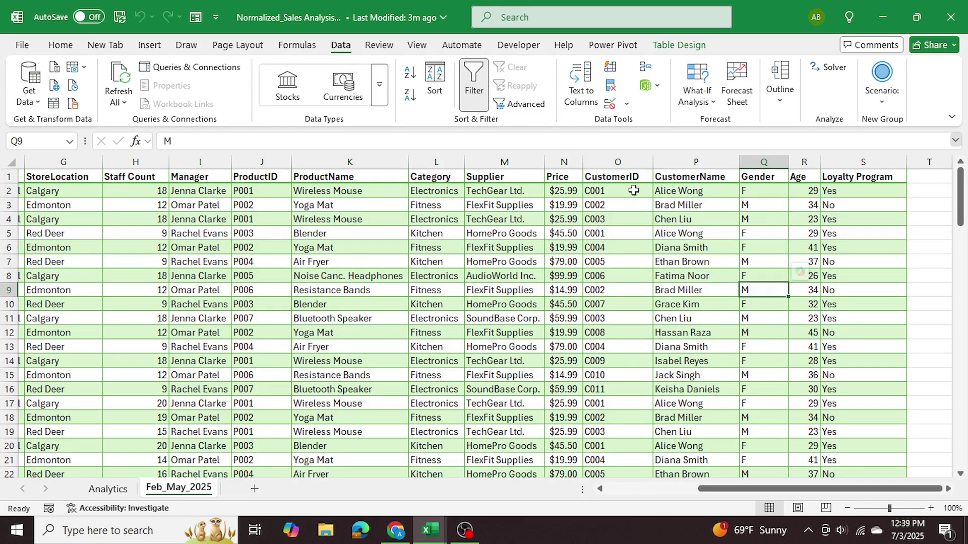
drag(633, 190, 678, 196)
ctrl+drag(630, 235, 675, 235)
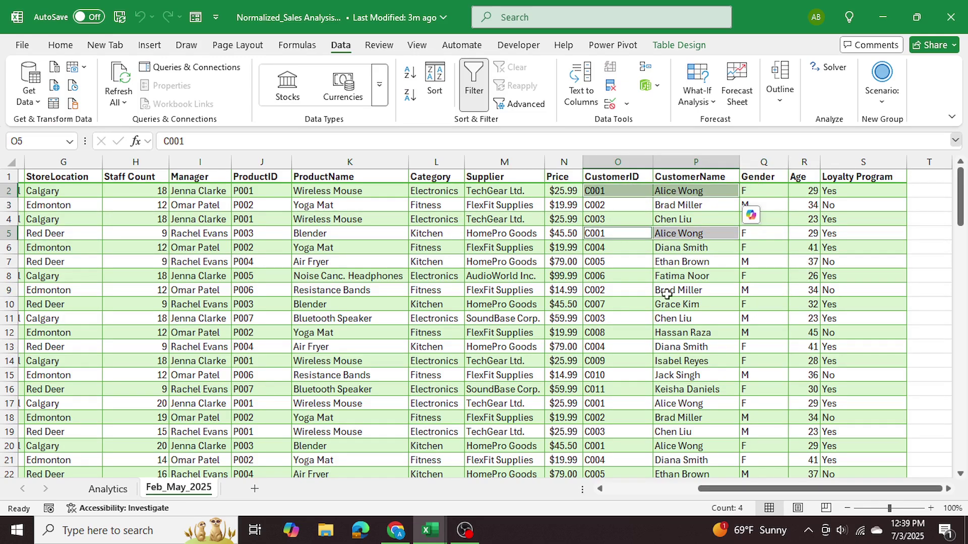
ctrl+drag(630, 401, 690, 403)
click(751, 304)
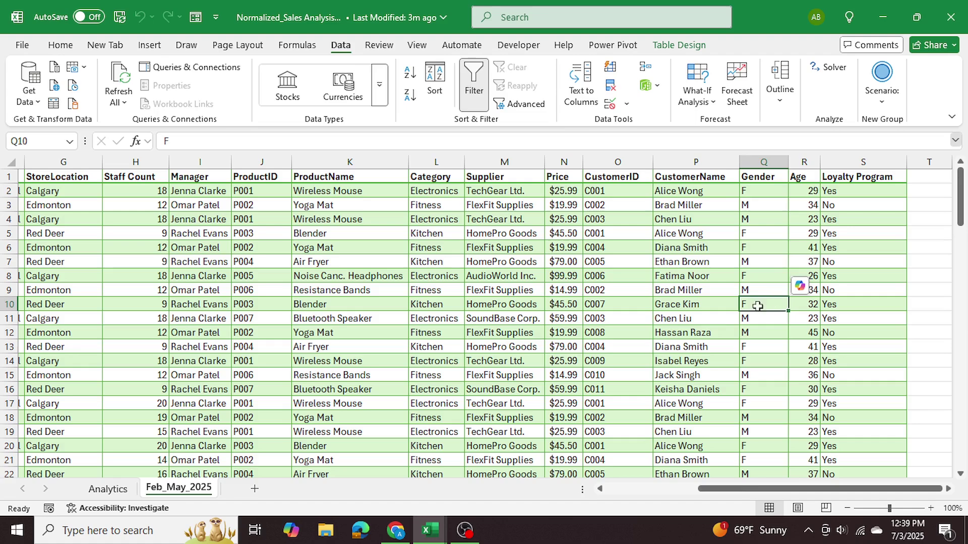
drag(726, 489, 635, 492)
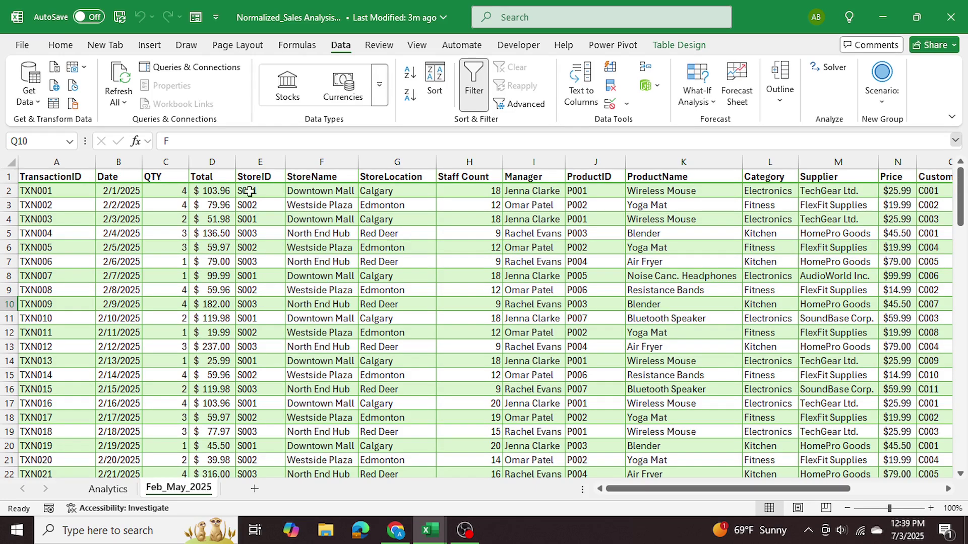
- Select the store, product and customer column groups across the header row
drag(255, 163, 426, 155)
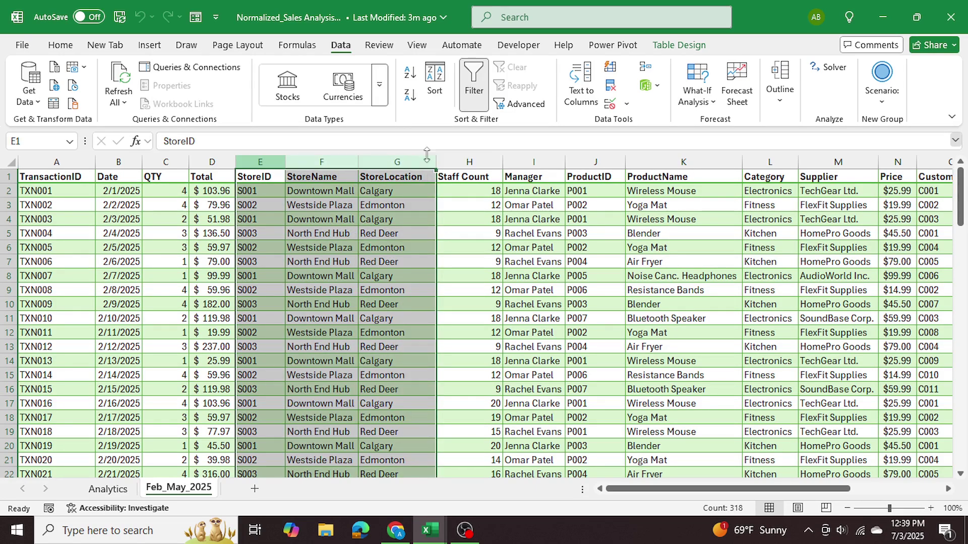
drag(716, 488, 733, 489)
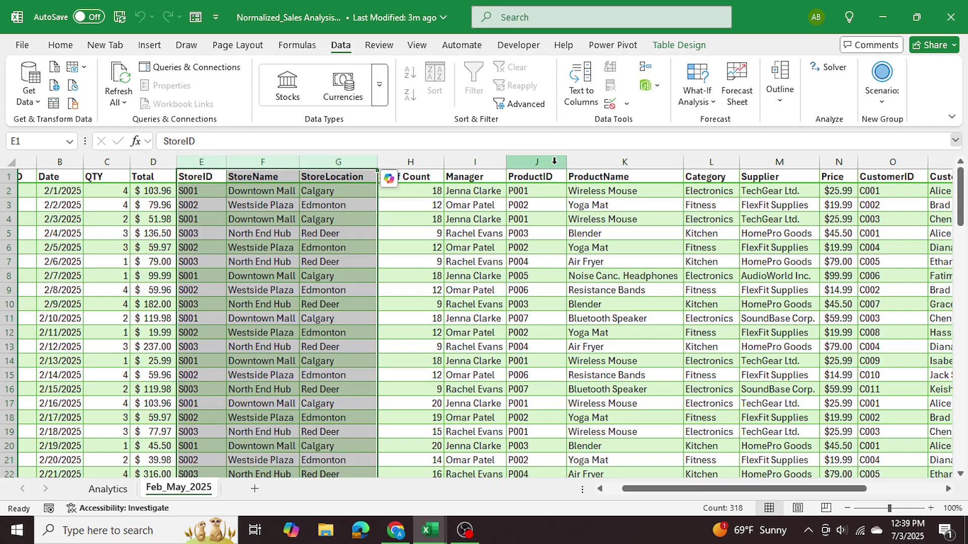
drag(501, 157, 760, 154)
drag(766, 488, 834, 491)
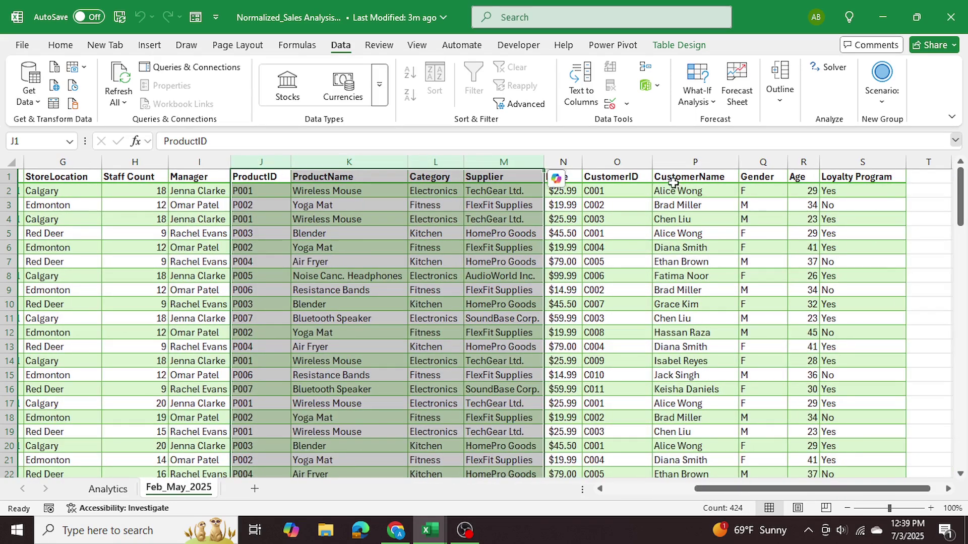
drag(617, 161, 863, 161)
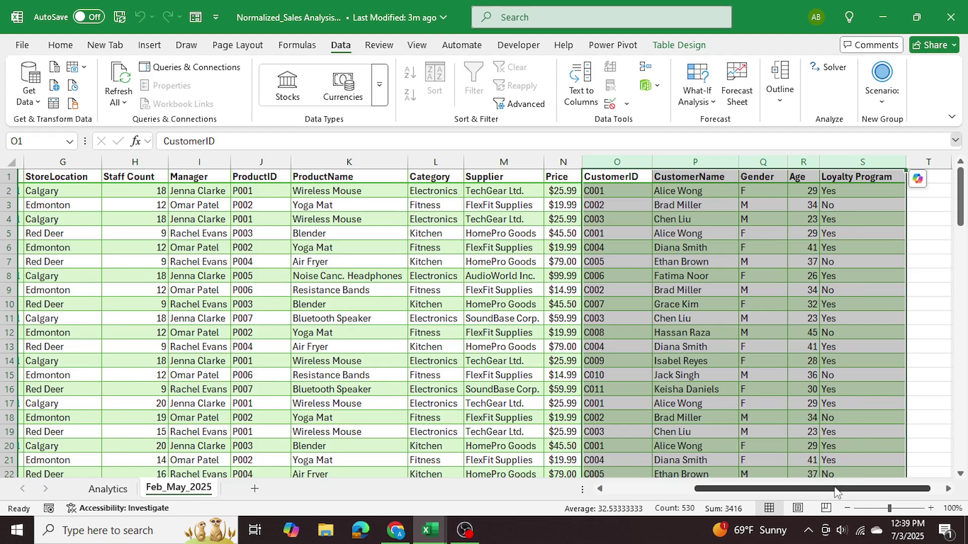
drag(838, 489, 751, 489)
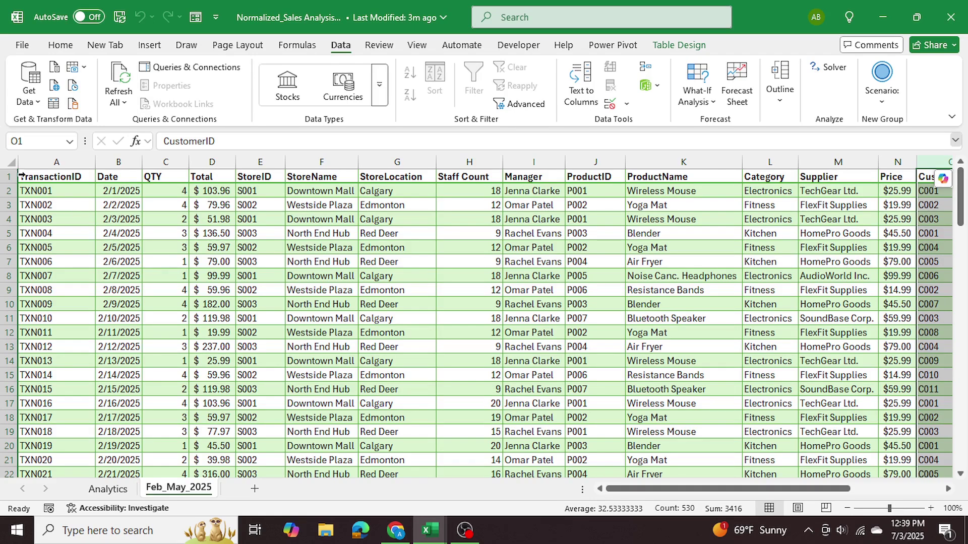
- Select transaction columns A to E, then the StoreID, ProductID and CustomerID columns
drag(57, 161, 238, 252)
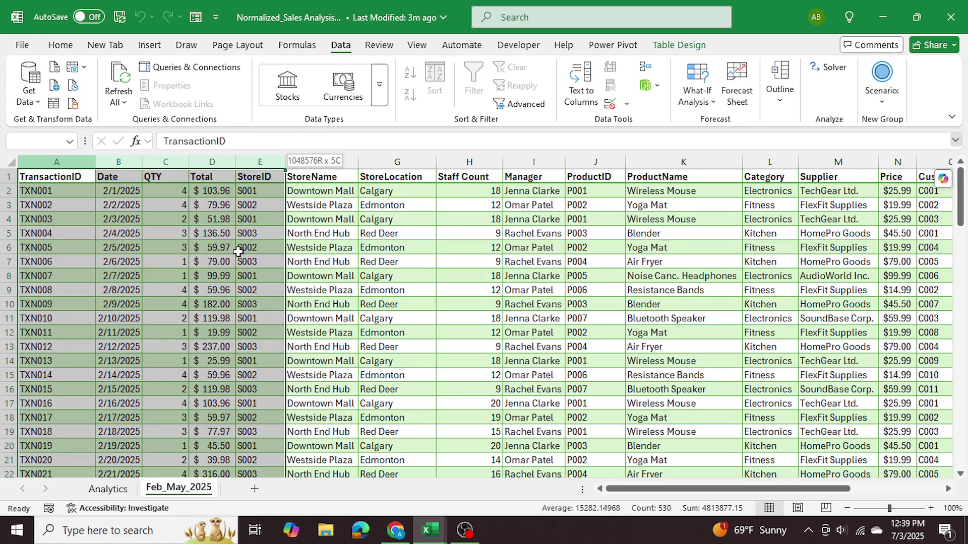
click(383, 205)
click(262, 161)
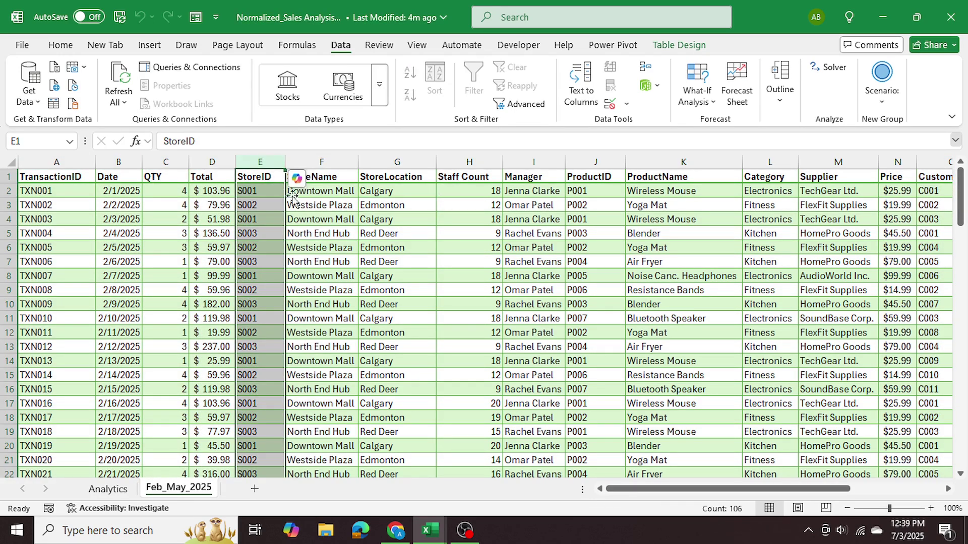
click(595, 162)
drag(713, 489, 736, 493)
click(863, 162)
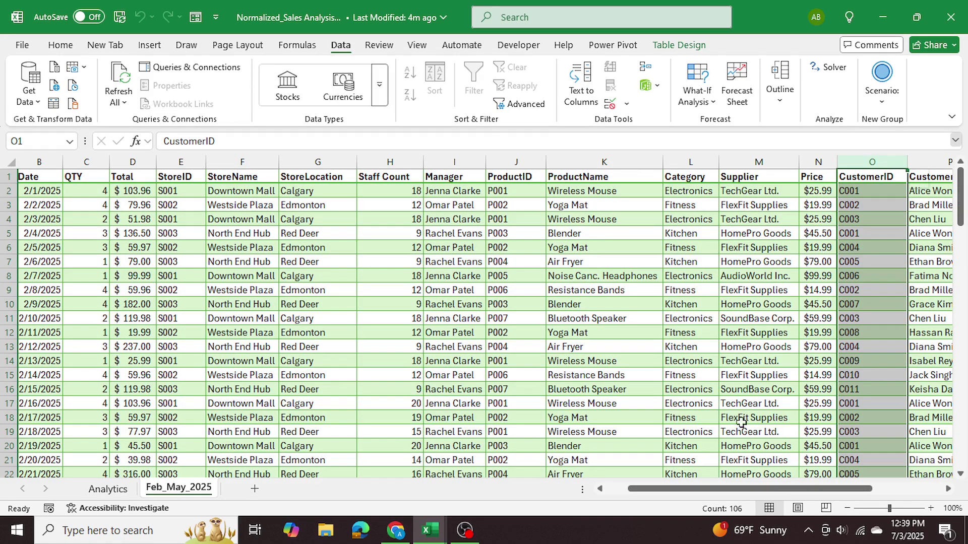
drag(764, 495, 732, 494)
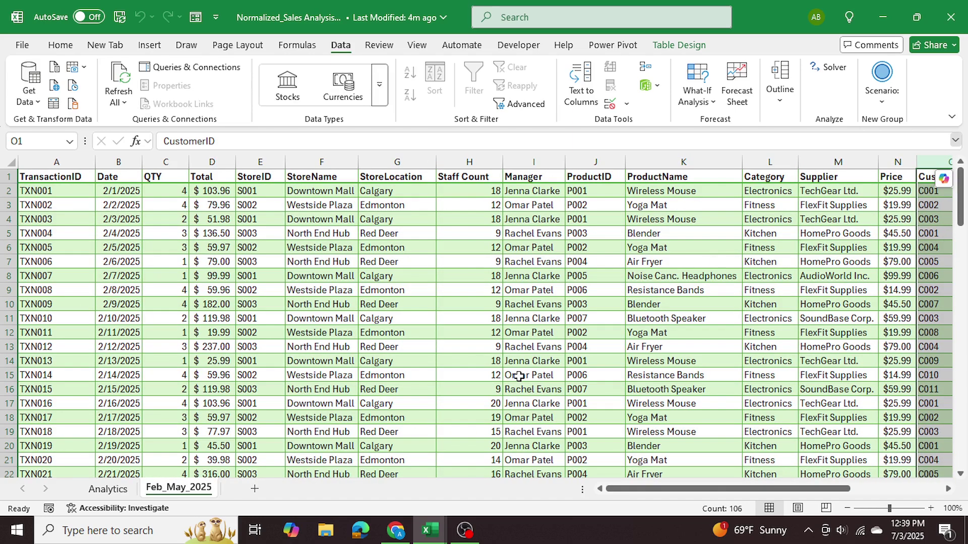
- Select StoreID to Manager and CustomerID to Loyalty Program, then mark StoreID rows 1–14
drag(261, 162, 512, 163)
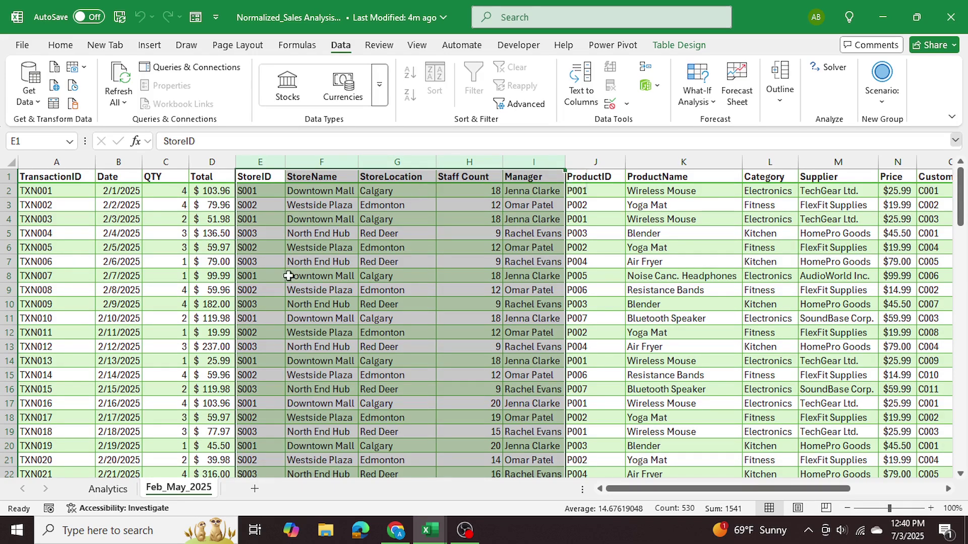
drag(701, 487, 794, 487)
drag(261, 162, 564, 169)
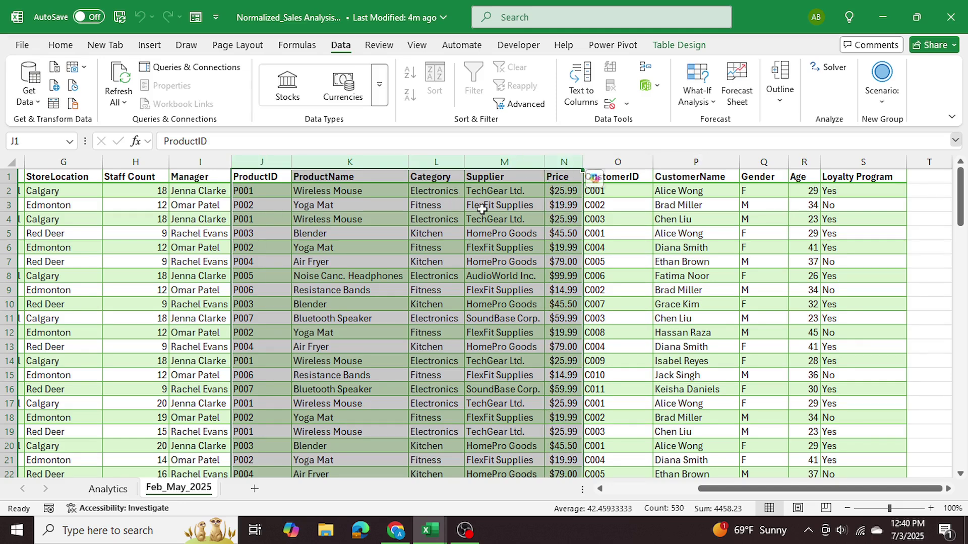
drag(627, 161, 821, 152)
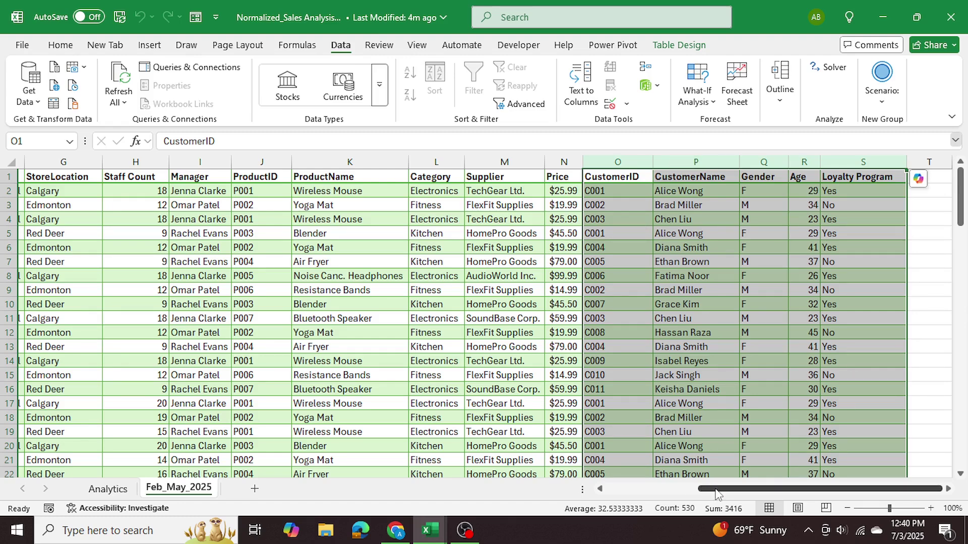
drag(718, 491, 628, 489)
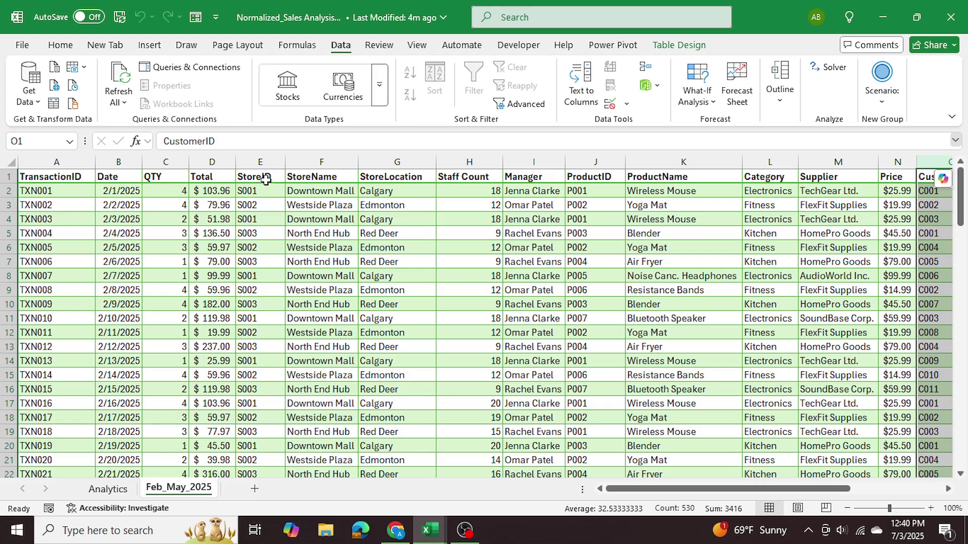
drag(264, 178, 266, 363)
click(266, 363)
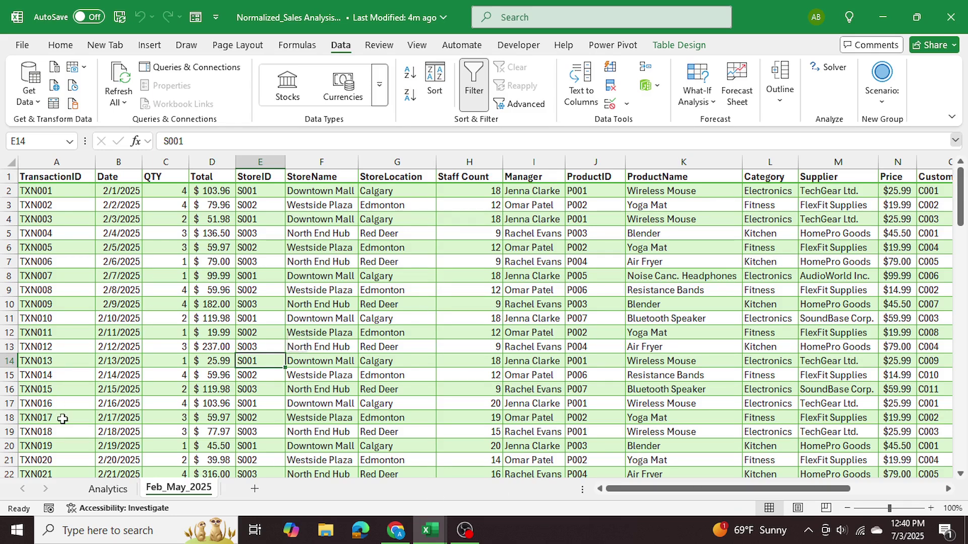
click(101, 489)
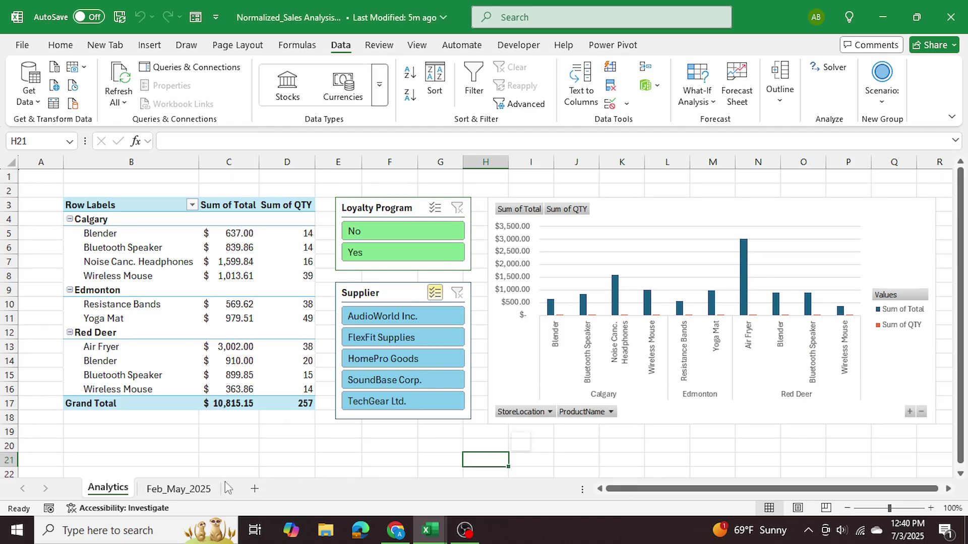
click(192, 489)
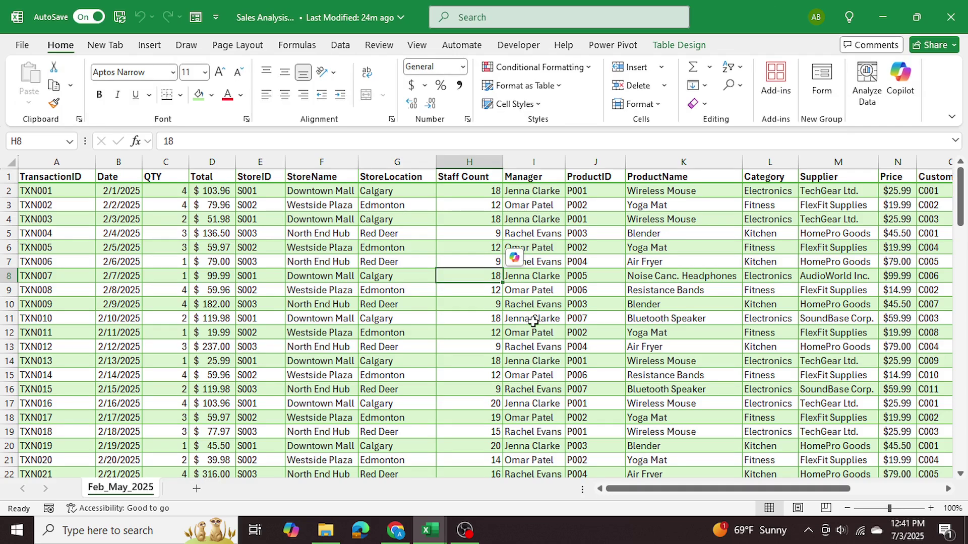
- Check the sales table's name on Table Design, then load it into Power Query via From Table/Range
click(671, 47)
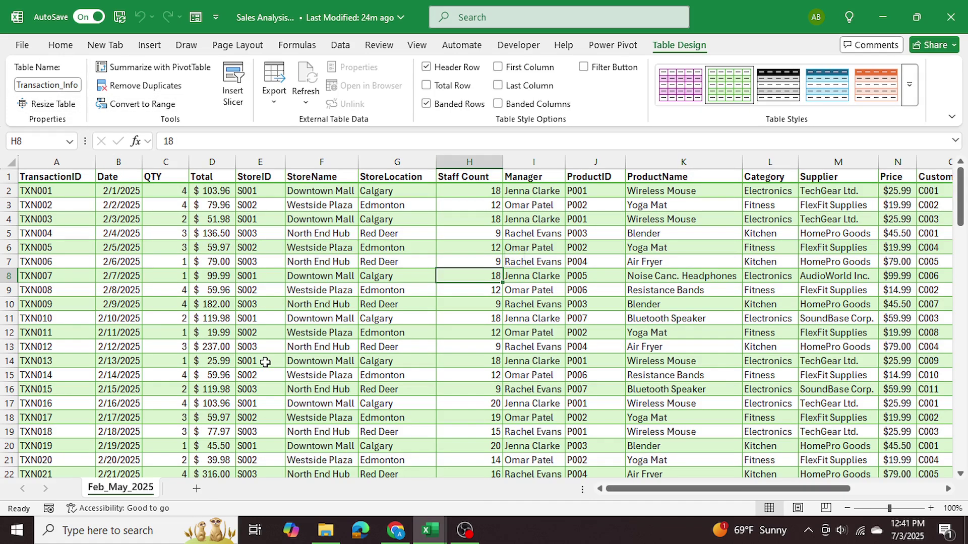
click(340, 45)
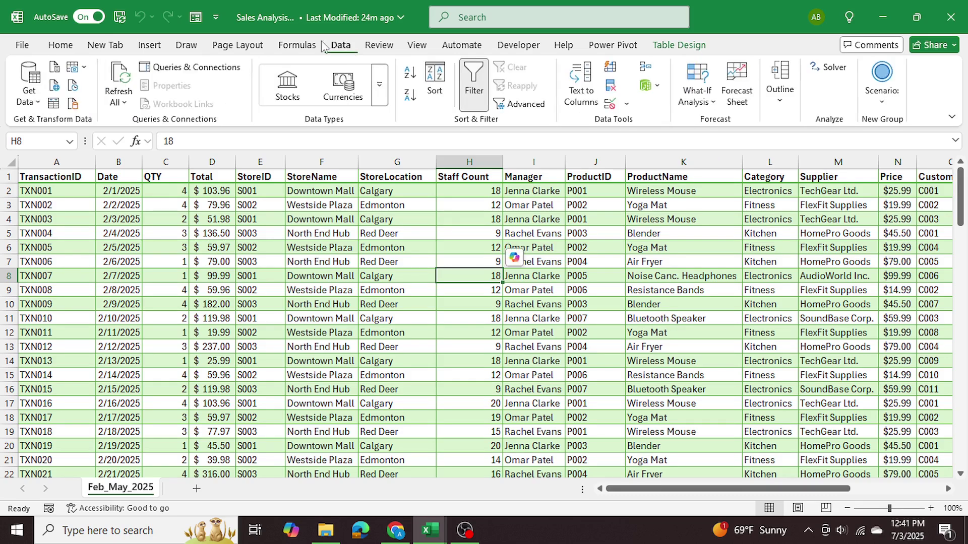
click(53, 104)
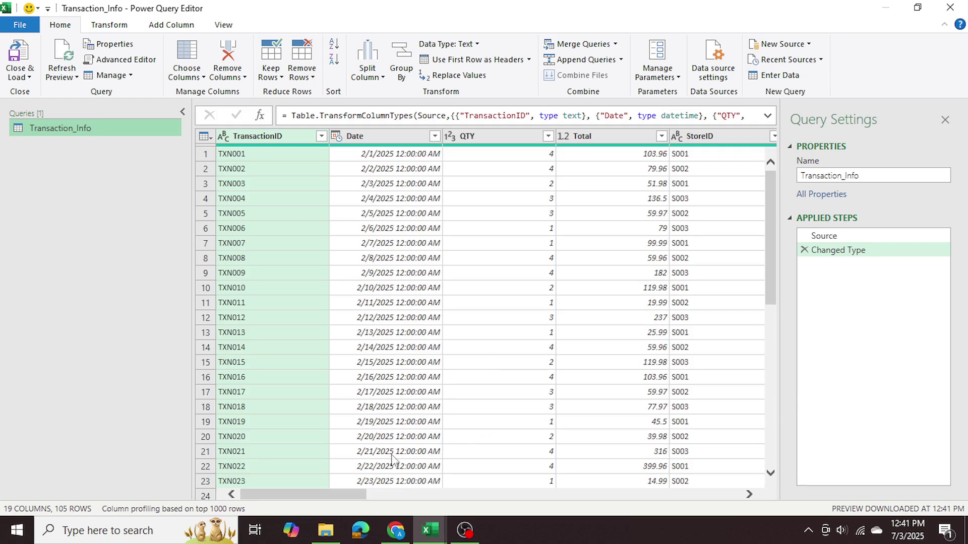
- Duplicate the Transaction_Info query three times and select Transaction_Info (2)
drag(362, 495, 594, 527)
drag(663, 494, 335, 491)
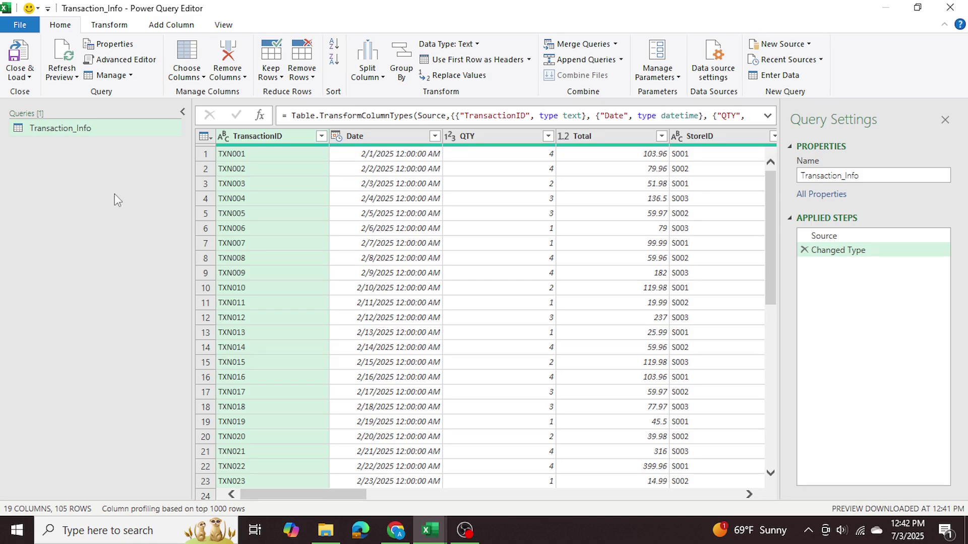
right_click(115, 134)
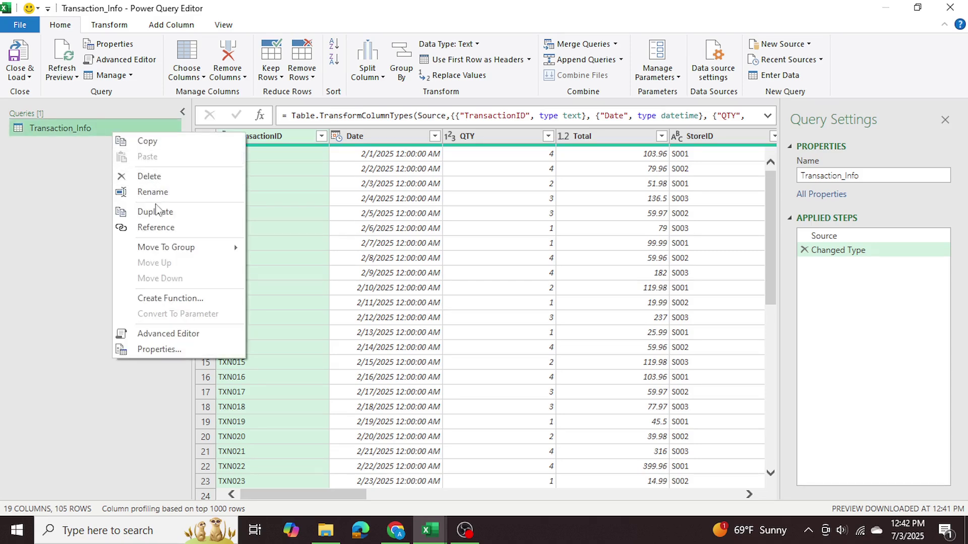
click(162, 212)
right_click(110, 144)
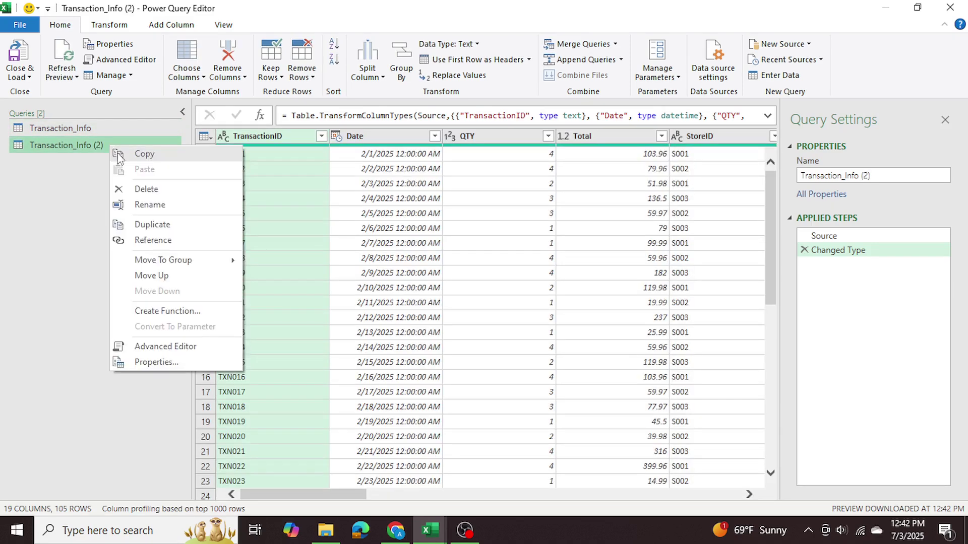
click(126, 153)
key(ctrl+v)
key(ctrl+v)
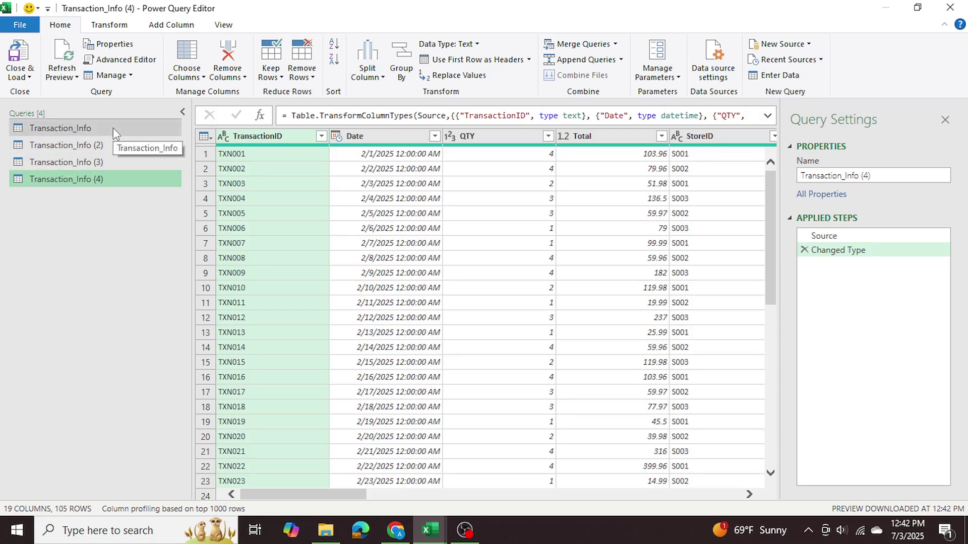
click(89, 146)
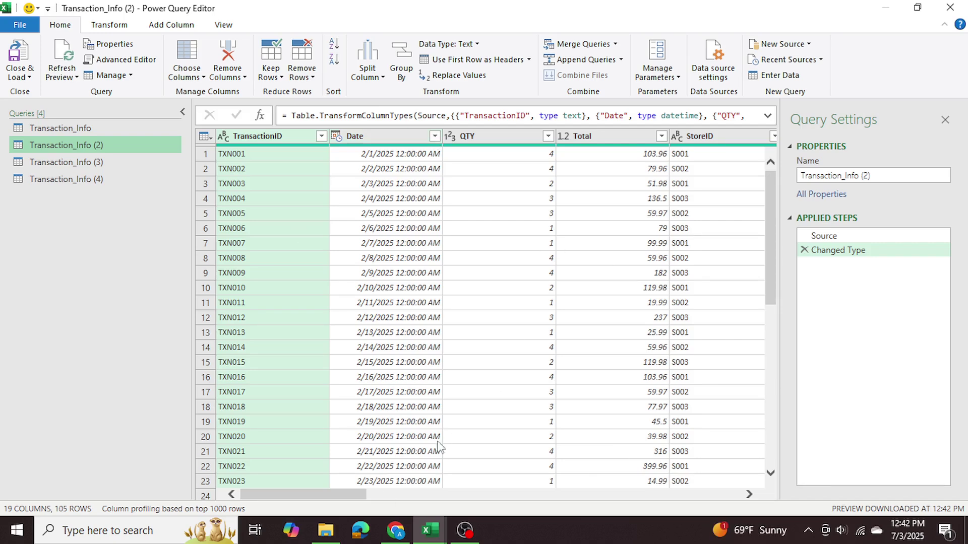
drag(360, 496, 442, 496)
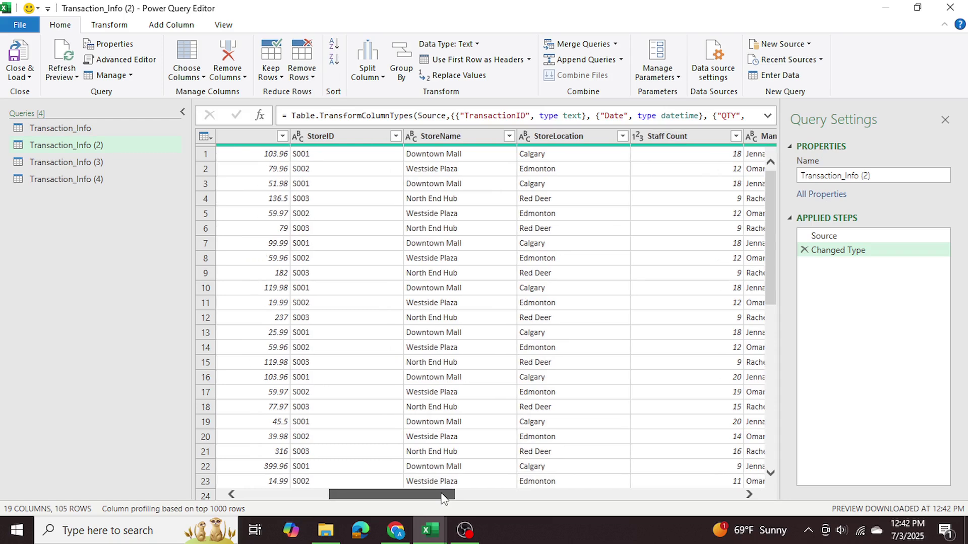
- Keep only the StoreID through Manager columns in Transaction_Info (2)
click(327, 142)
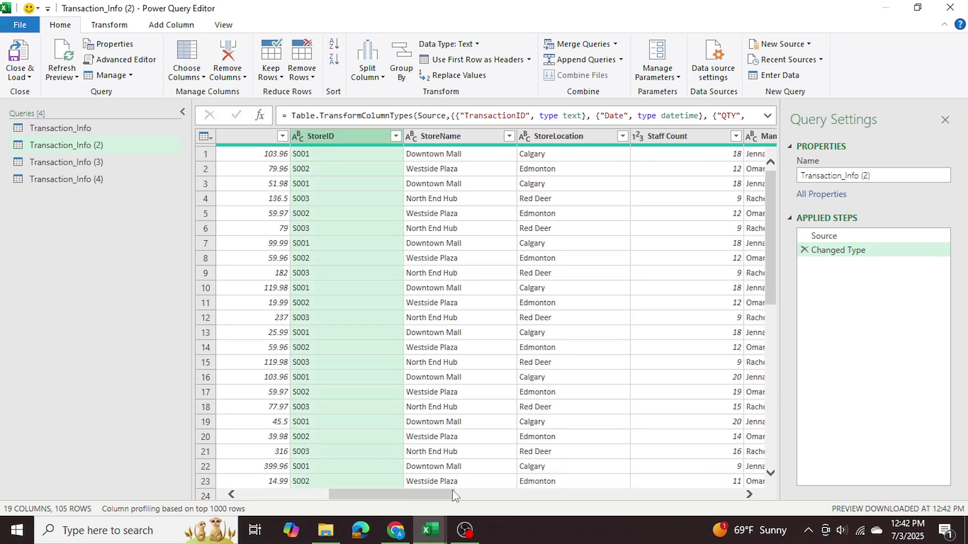
drag(430, 497, 486, 497)
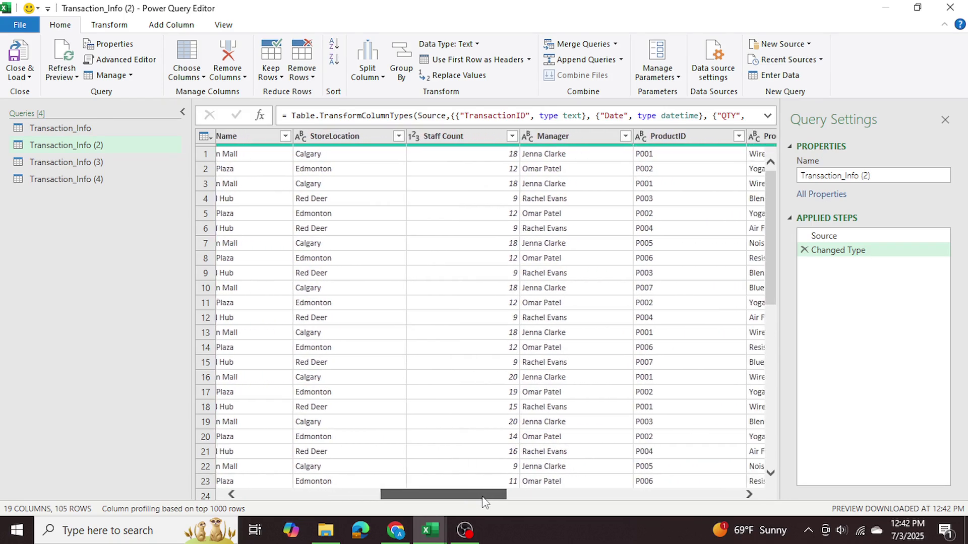
shift+click(574, 136)
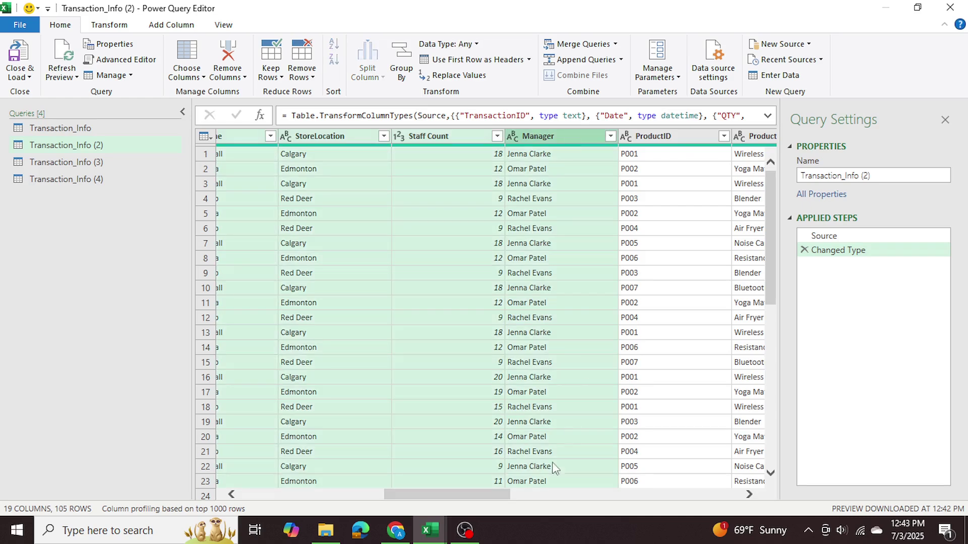
mouse_move(462, 499)
mouse_down()
mouse_move(424, 498)
mouse_move(443, 498)
mouse_up()
right_click(450, 142)
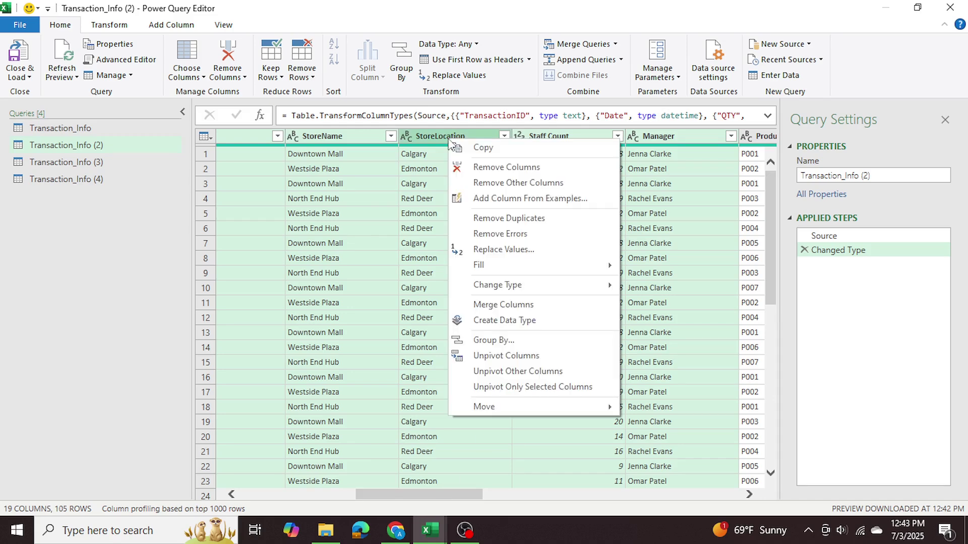
click(509, 184)
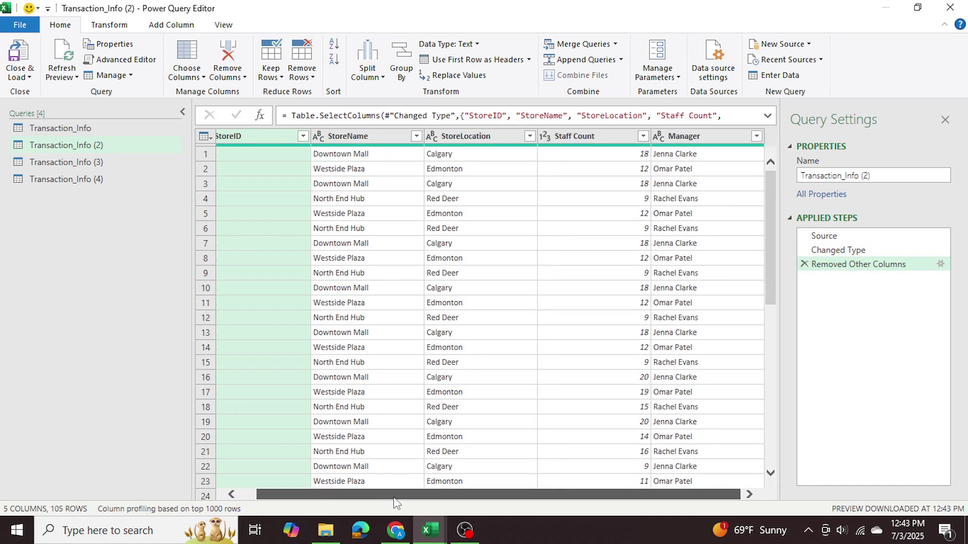
- Rename the query to Store_Info and move on to Transaction_Info (3)
click(891, 176)
text(S)
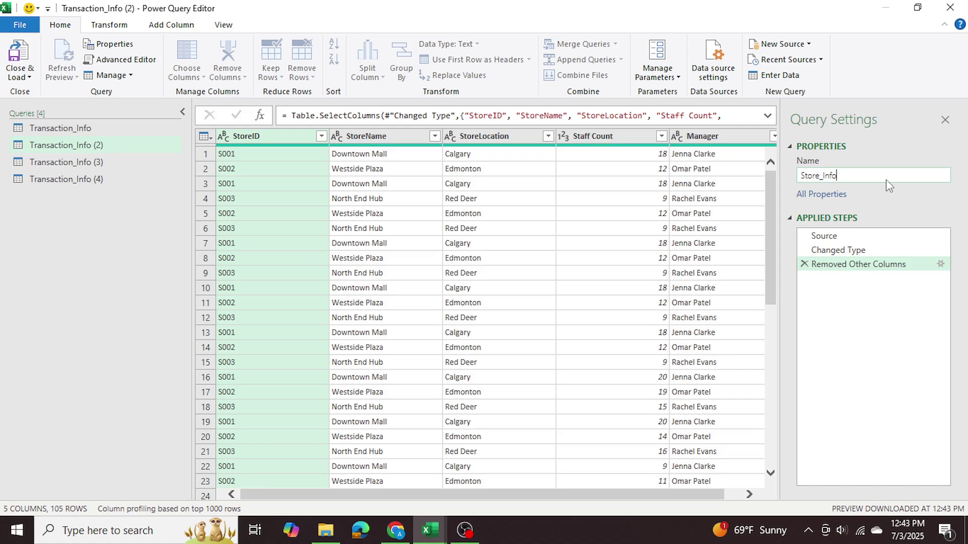
text(tore_Info)
key(Return)
click(86, 162)
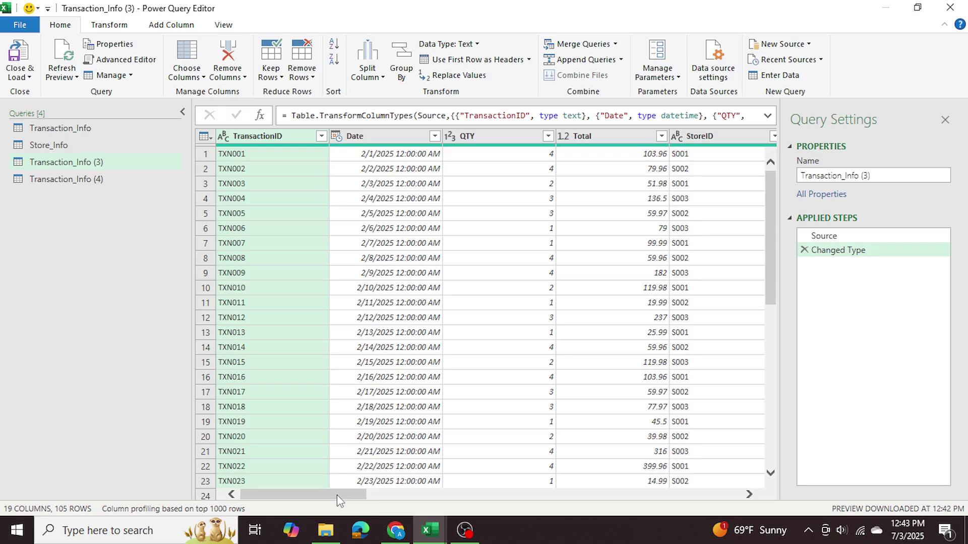
- Keep only the ProductID through Price columns in Transaction_Info (3)
drag(337, 495, 549, 499)
click(403, 137)
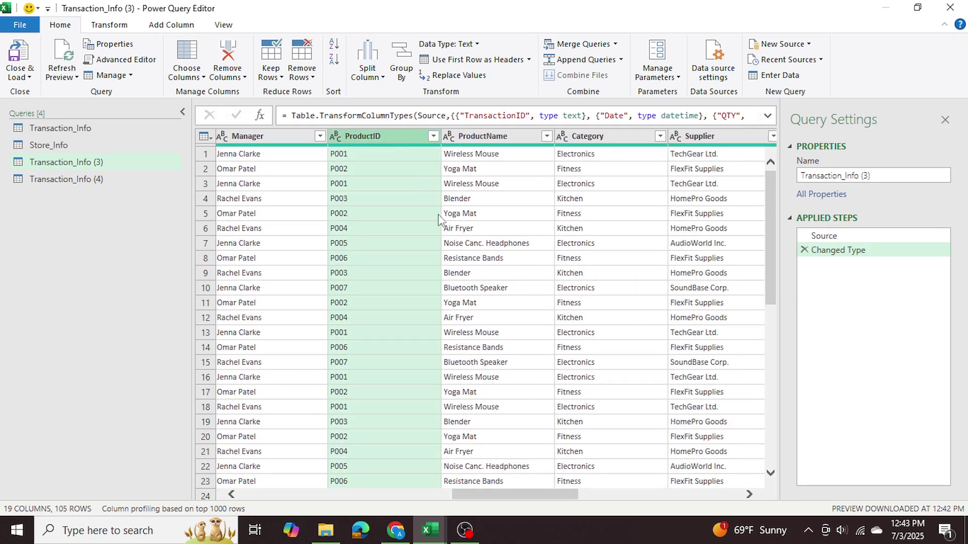
drag(514, 495, 569, 497)
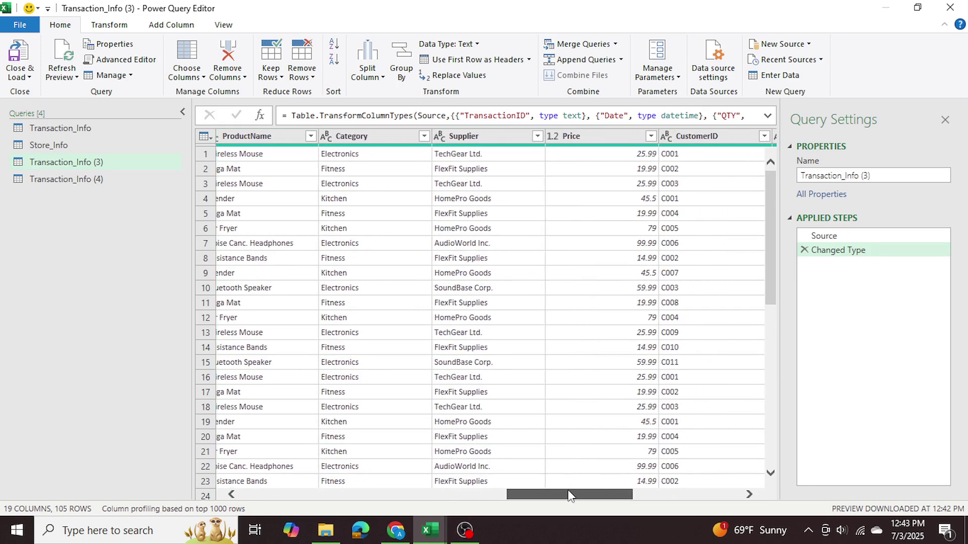
shift+click(571, 142)
drag(519, 498, 500, 498)
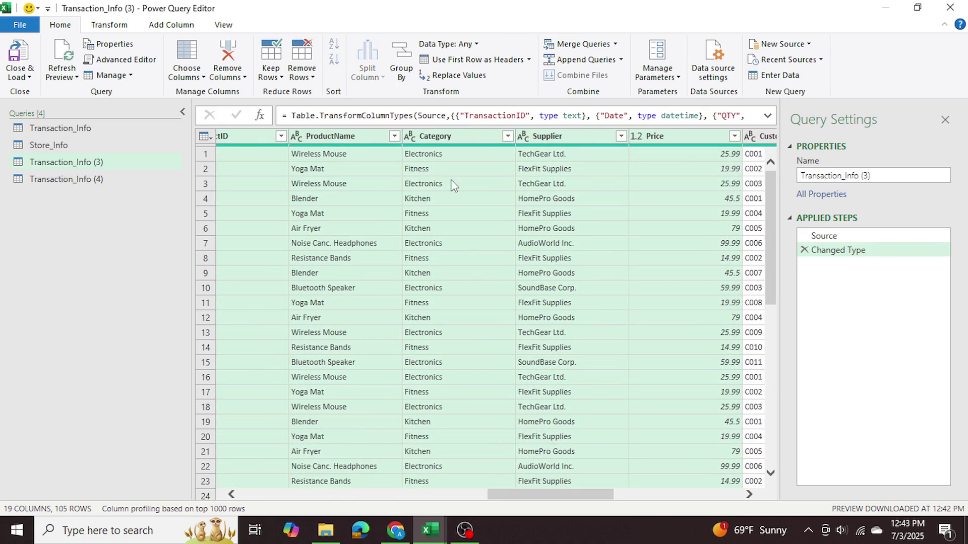
right_click(479, 143)
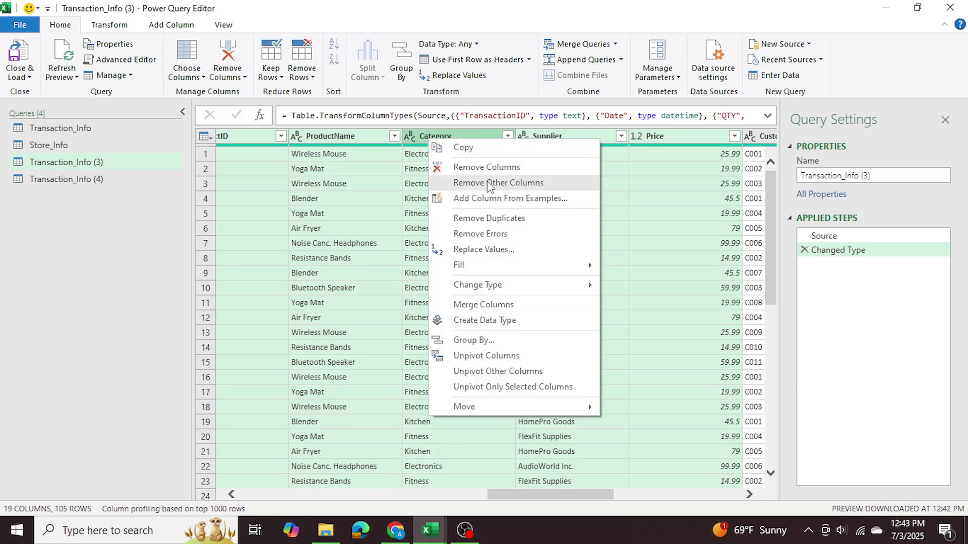
click(507, 183)
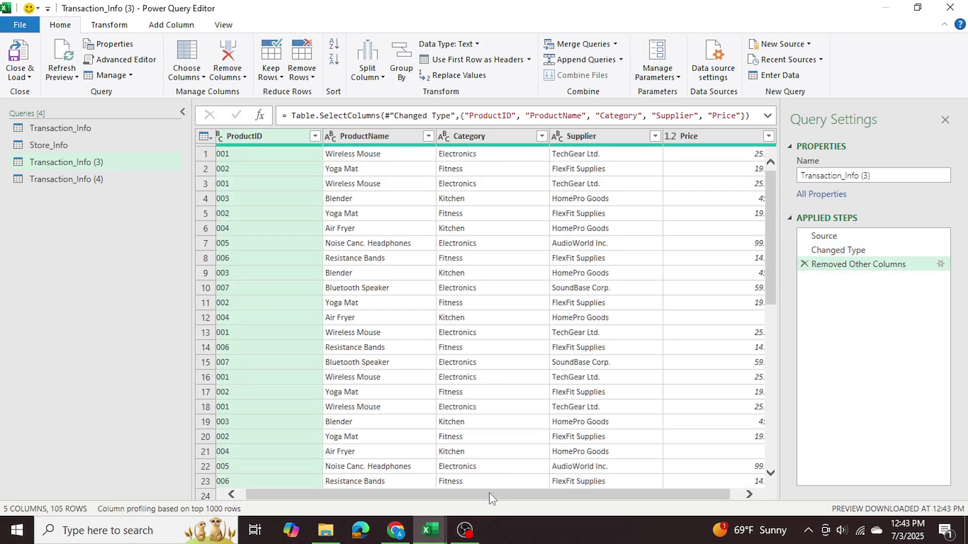
drag(446, 496, 456, 496)
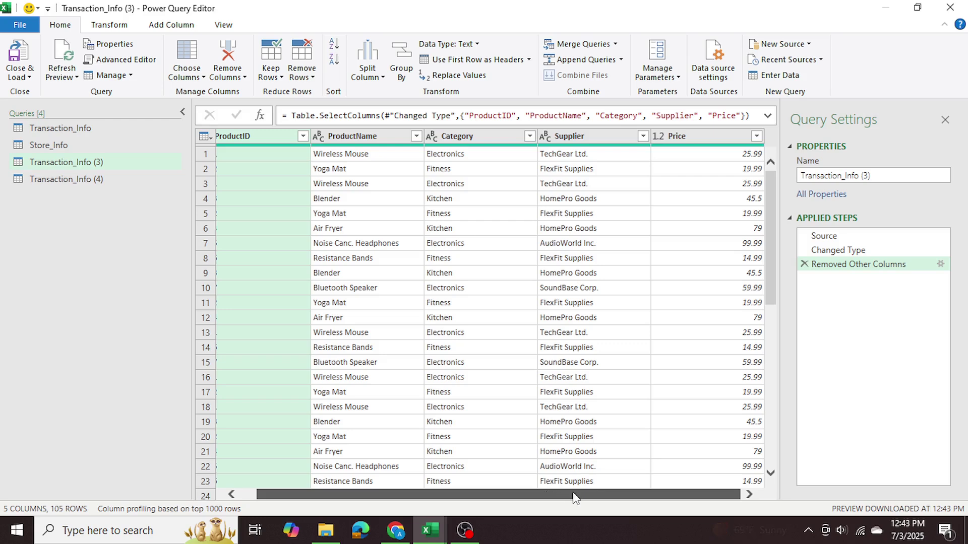
drag(575, 498, 466, 485)
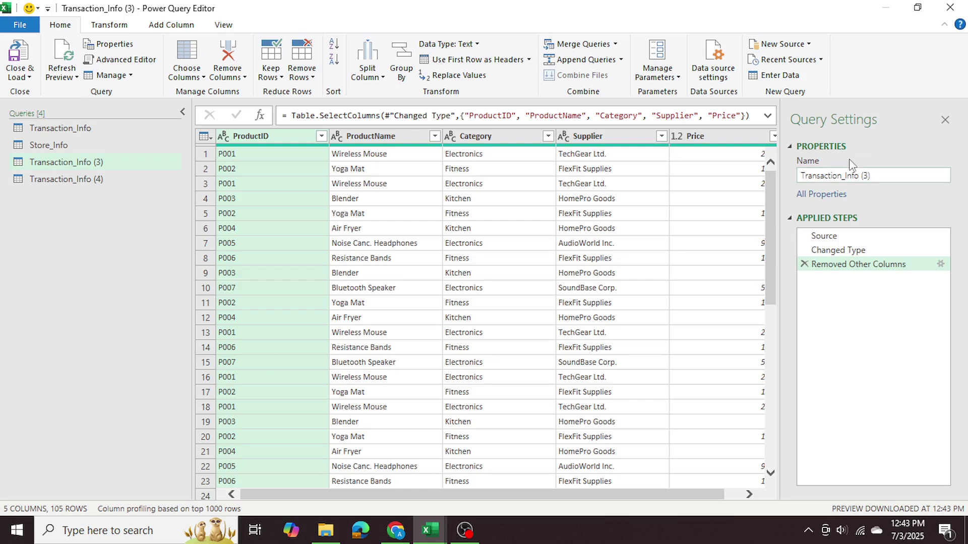
- Rename the query to Product_Info
click(879, 175)
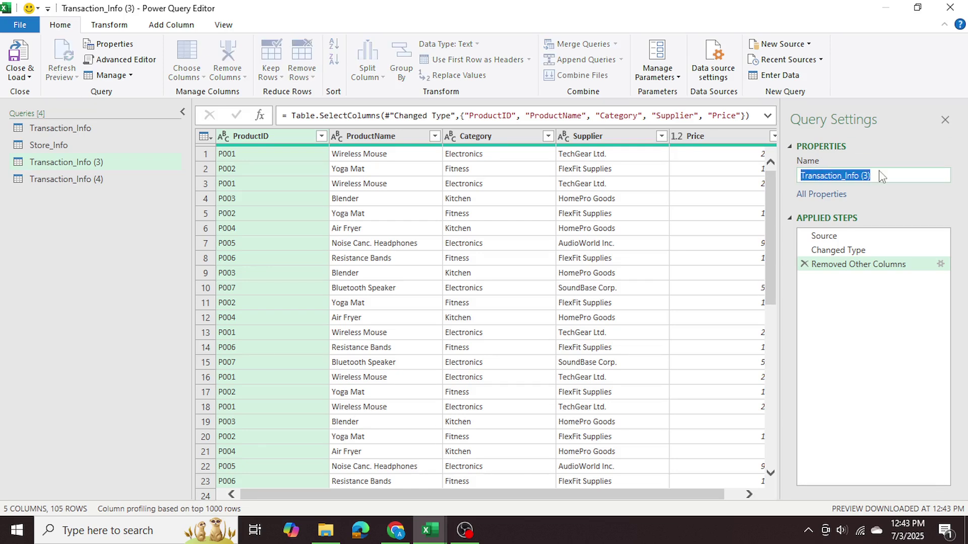
text(Product)
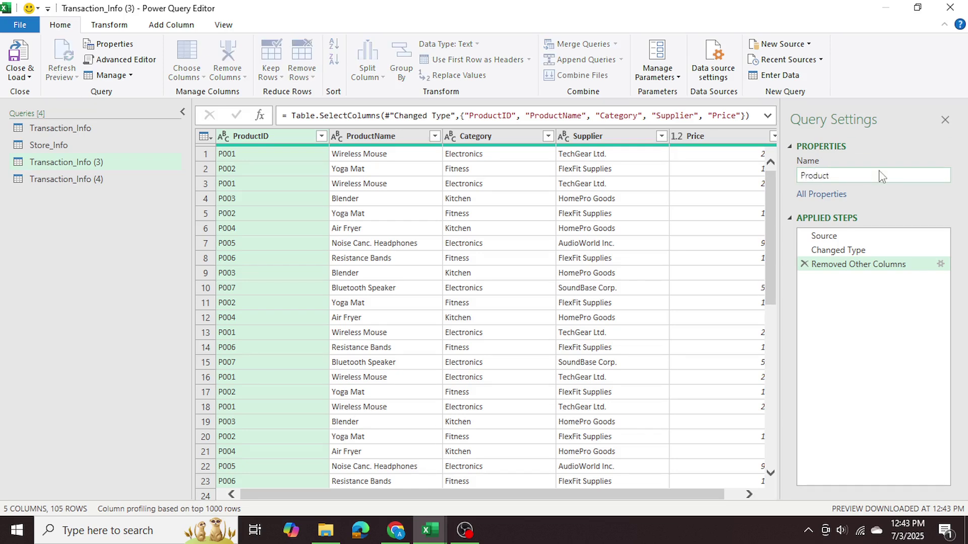
text(_Info)
key(Return)
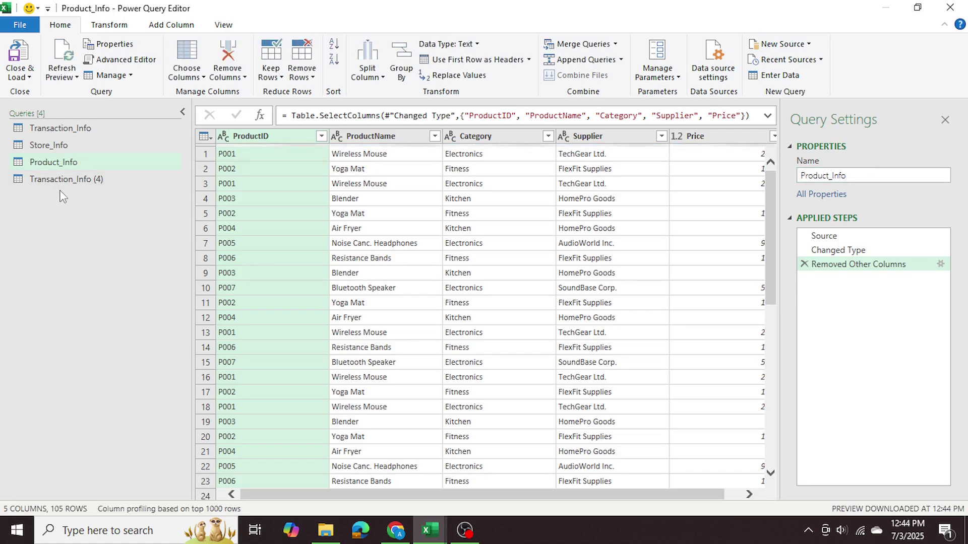
- In Transaction_Info (4), keep only the CustomerID through Loyalty Program columns
click(65, 184)
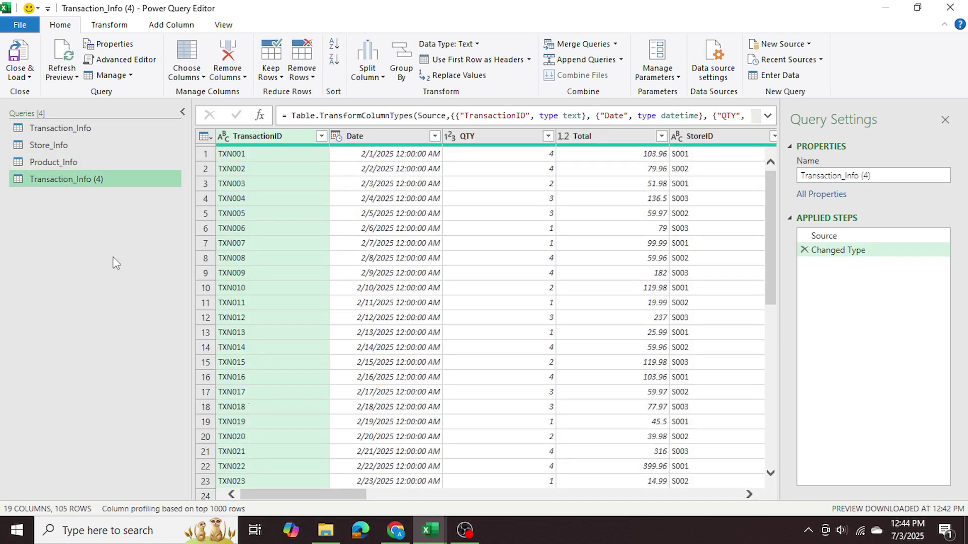
drag(349, 502, 703, 518)
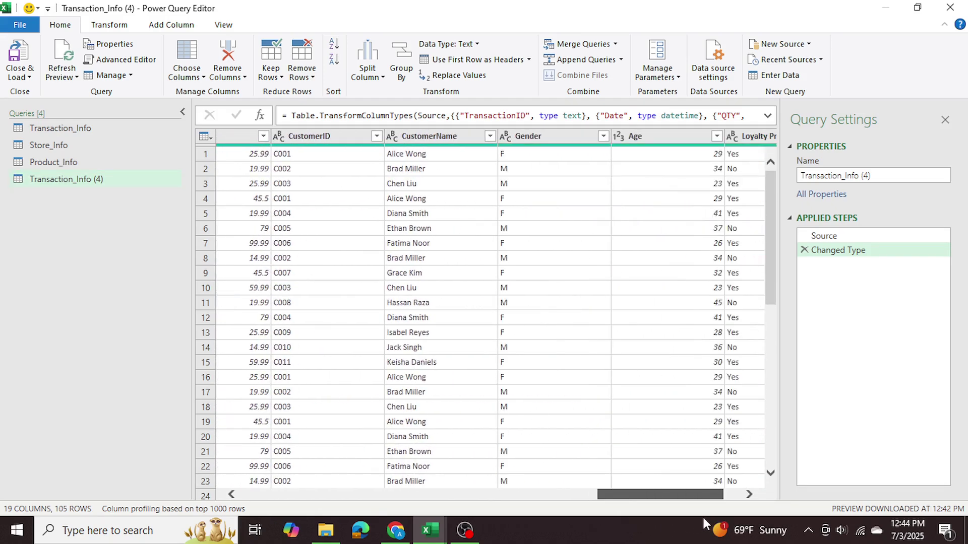
click(318, 137)
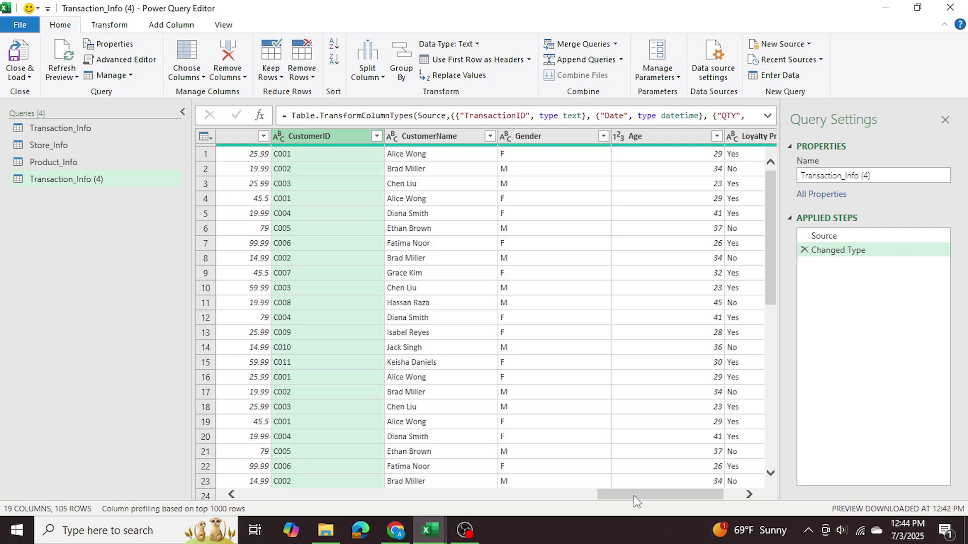
drag(634, 497, 651, 497)
shift+click(693, 138)
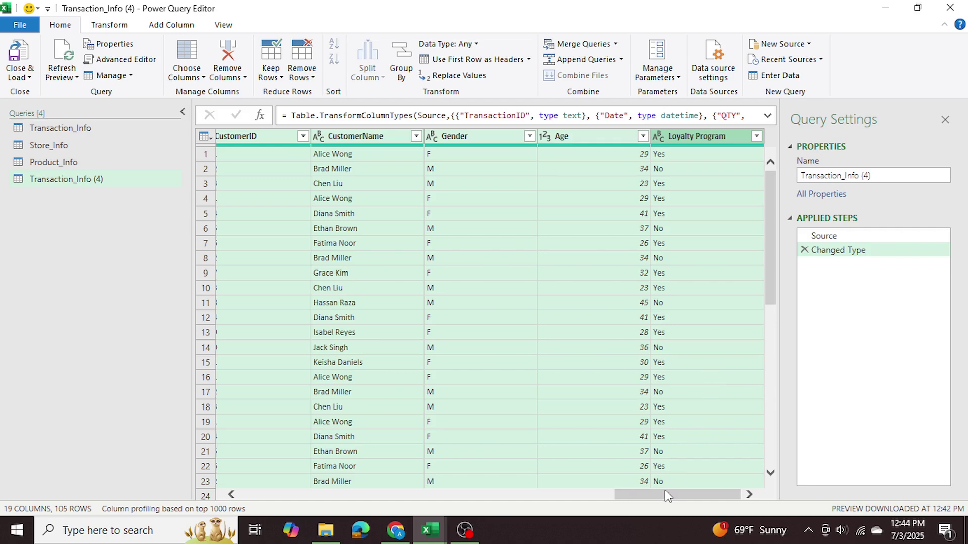
drag(664, 494, 633, 497)
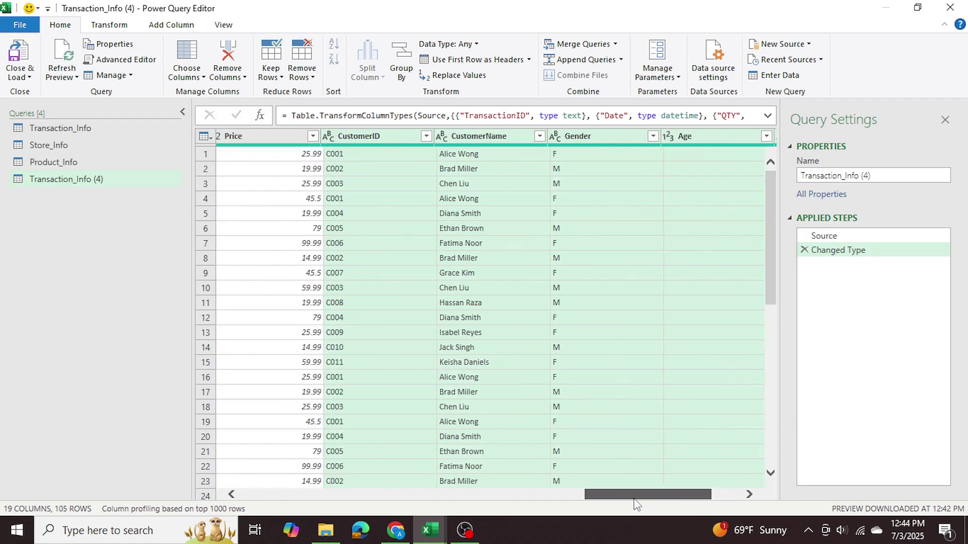
right_click(402, 144)
click(454, 179)
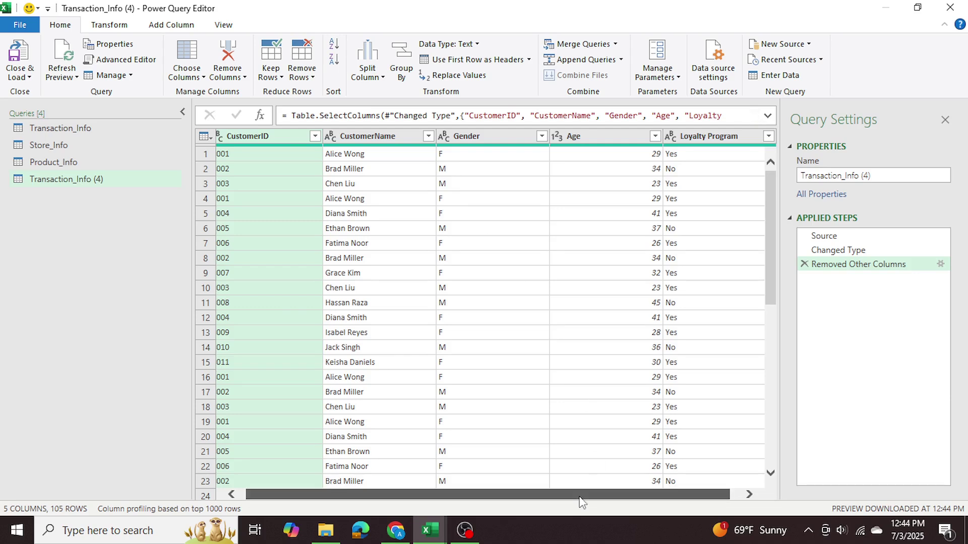
drag(581, 502, 523, 499)
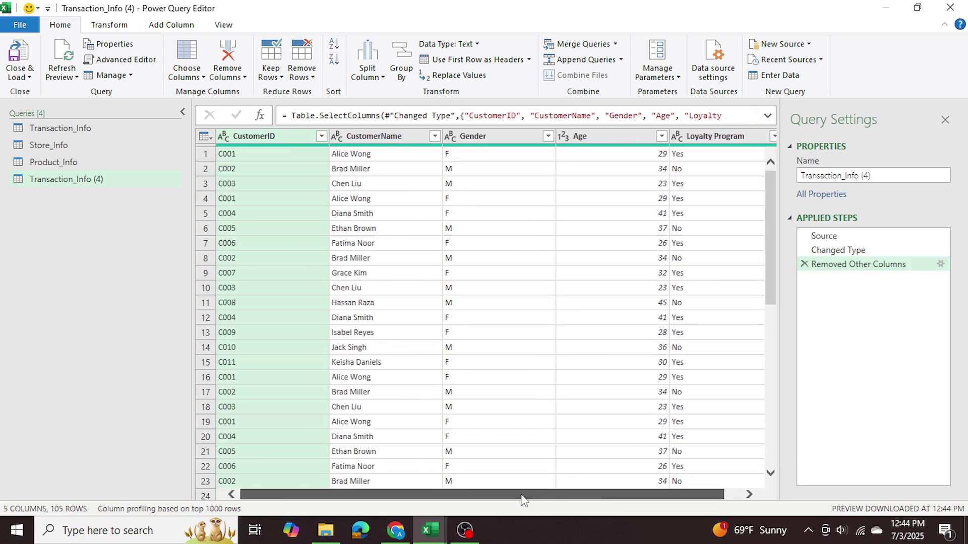
- Rename the query to Customer_Info
click(901, 175)
drag(901, 175, 805, 189)
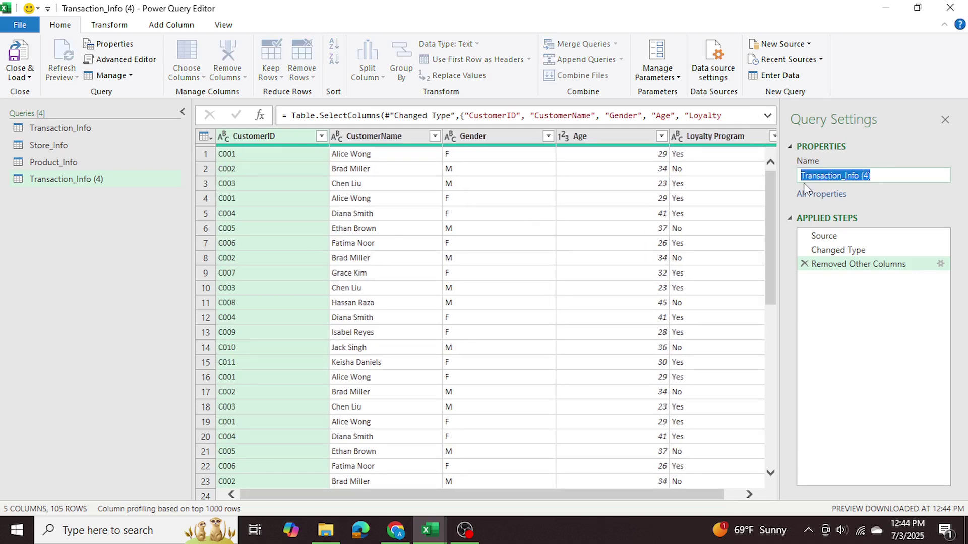
text(Customer_Info)
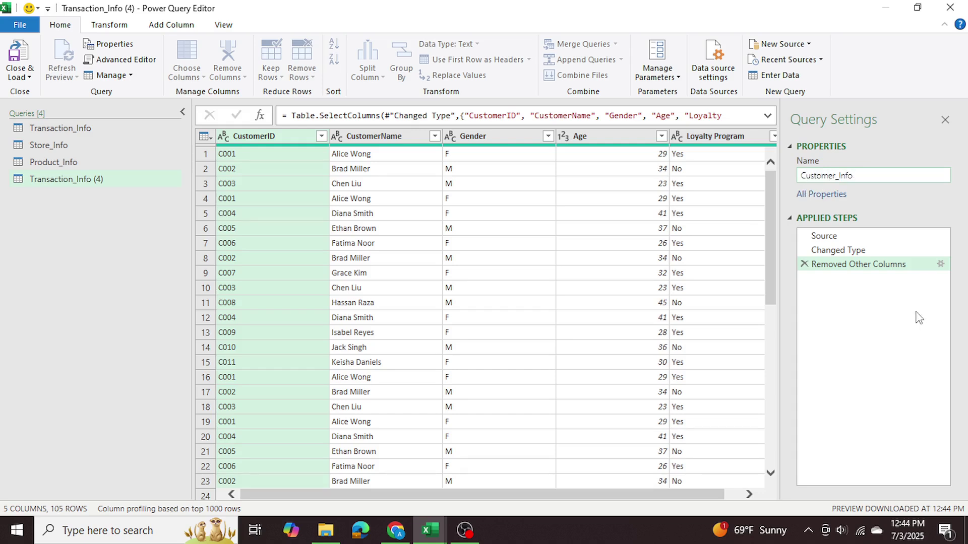
key(Return)
click(81, 143)
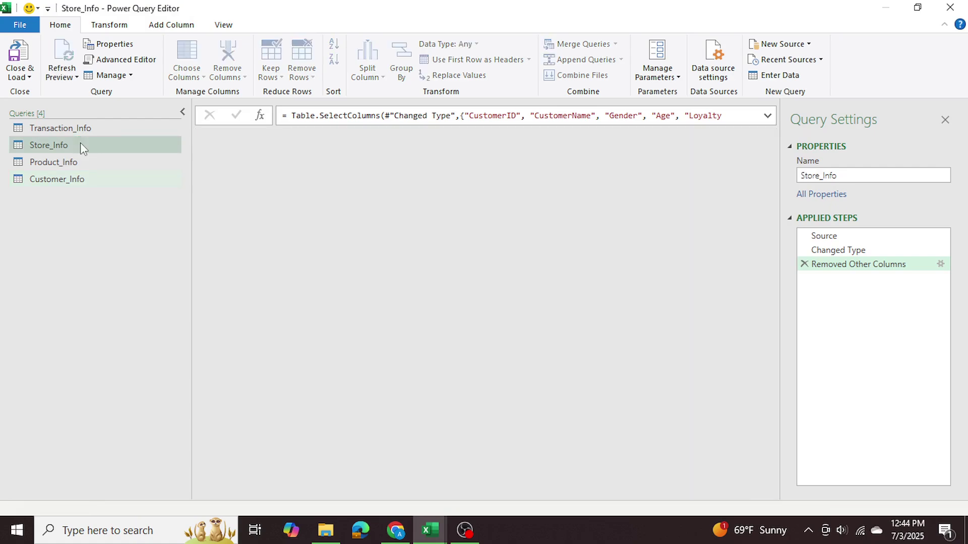
key(alt+Tab)
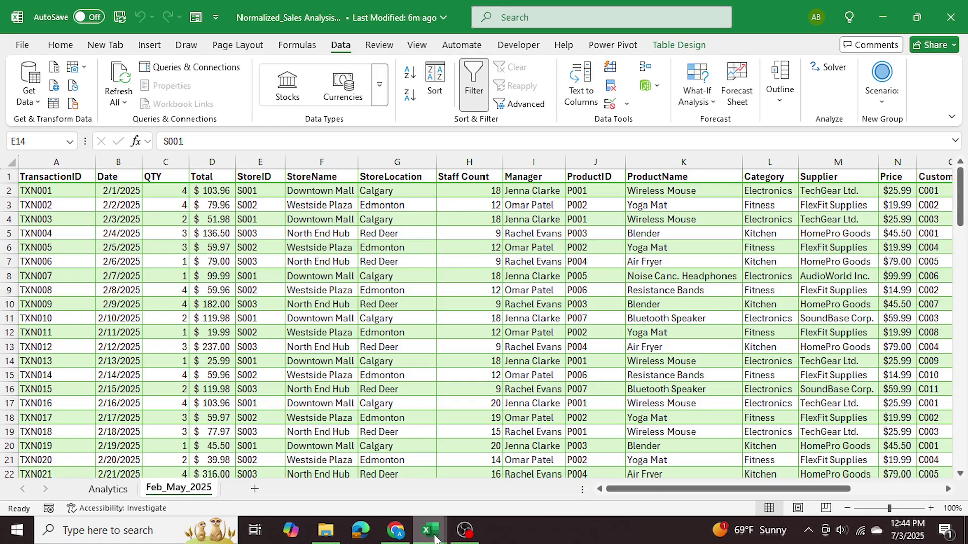
mouse_move(436, 539)
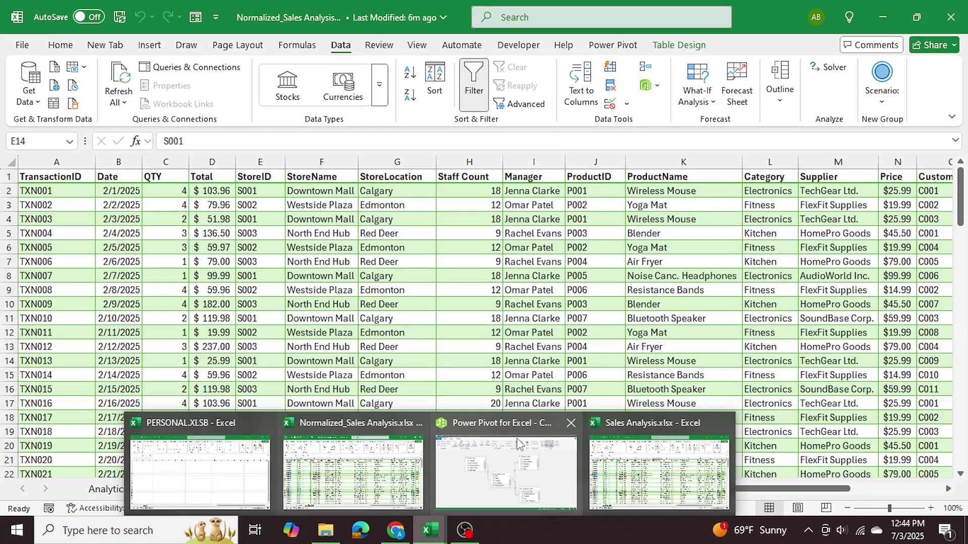
mouse_move(516, 437)
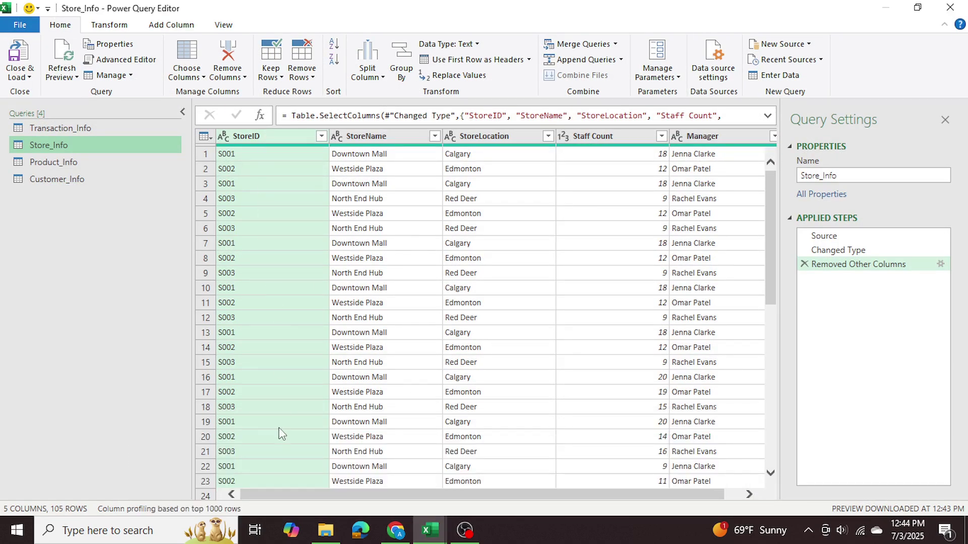
- Remove duplicate StoreID rows from Store_Info, leaving stores S001 to S003
mouse_move(264, 146)
click(250, 136)
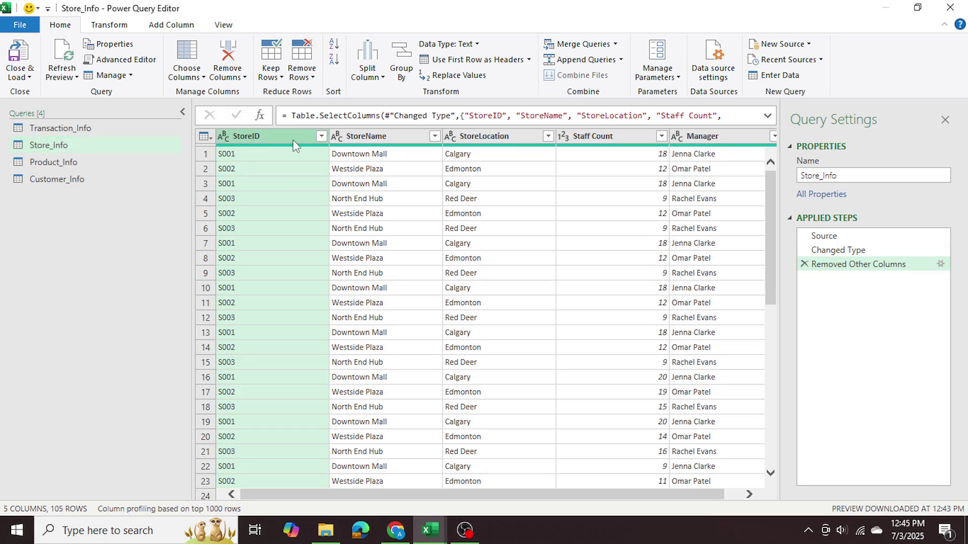
click(307, 75)
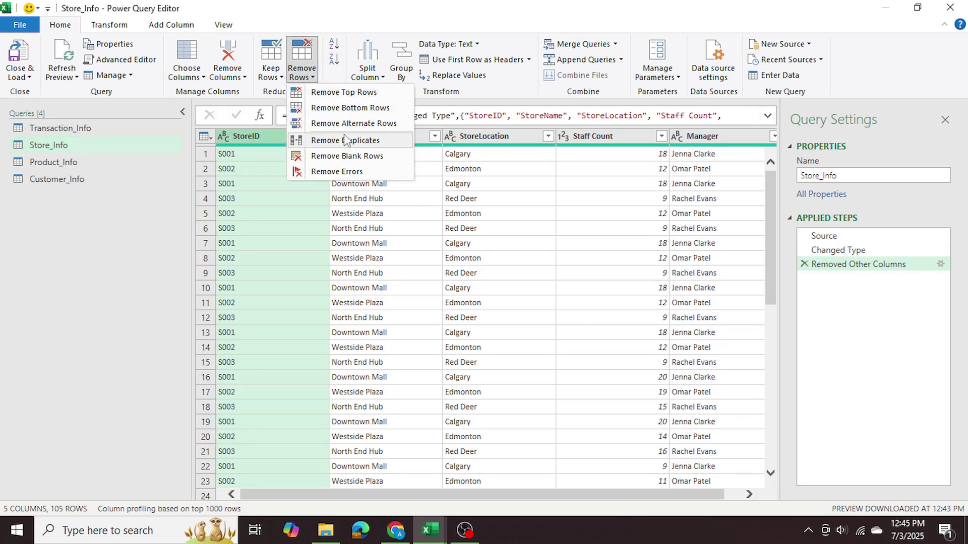
click(333, 140)
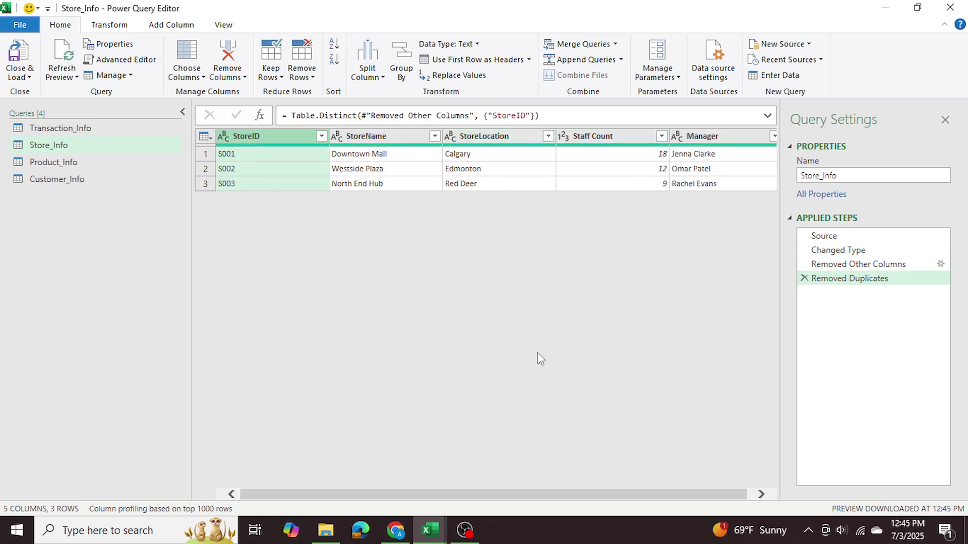
- Glance at the Normalized_Sales Analysis workbook, then return and open Product_Info
click(366, 474)
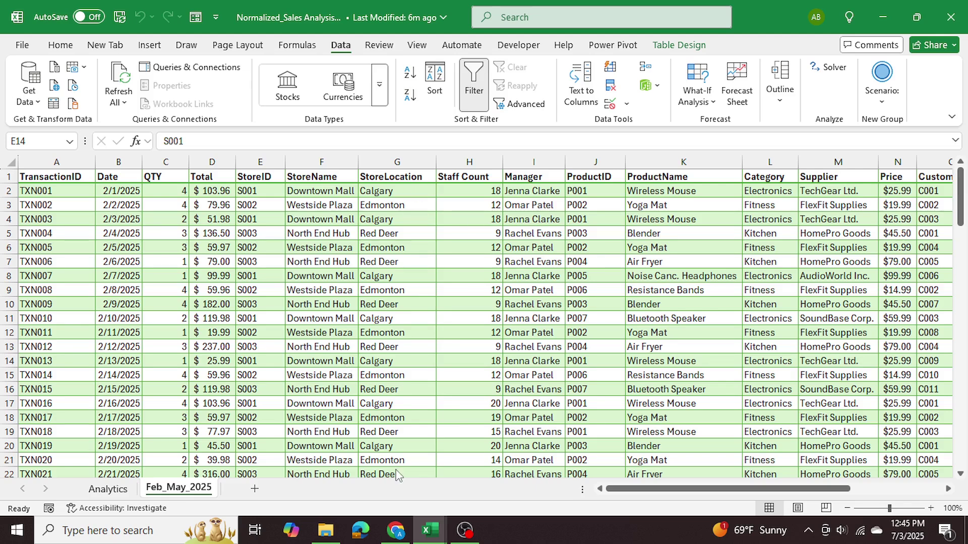
mouse_move(428, 529)
click(625, 485)
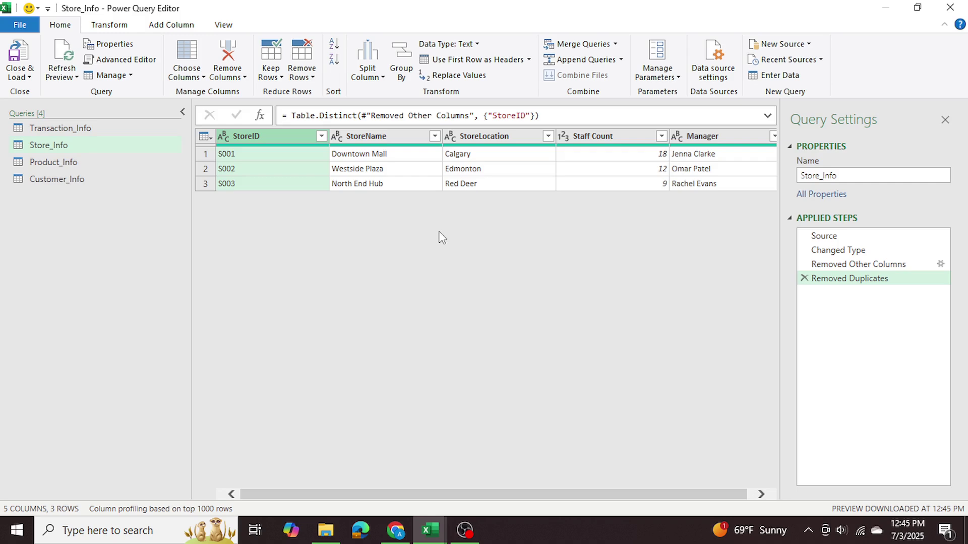
click(59, 161)
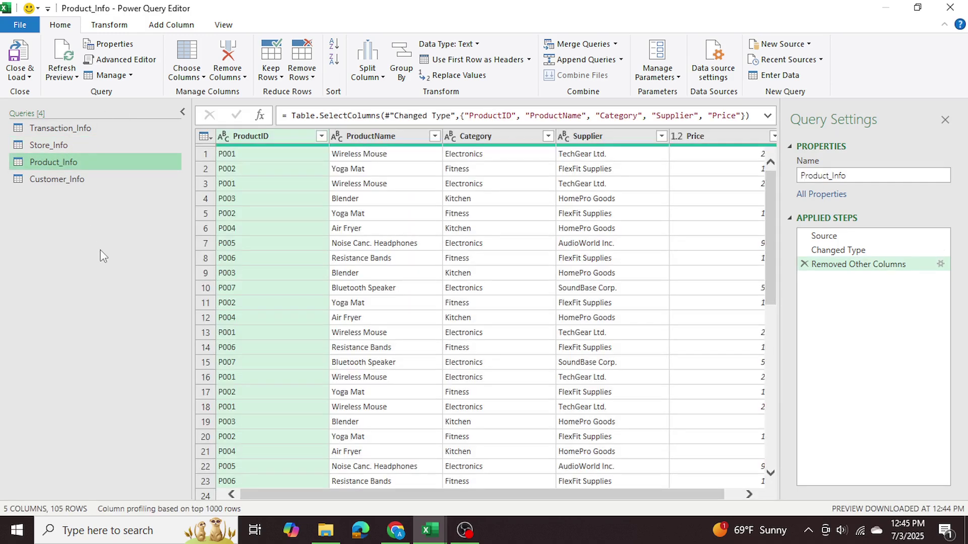
- Remove duplicates in Product_Info by ProductID and in Customer_Info by CustomerID
click(303, 76)
click(332, 140)
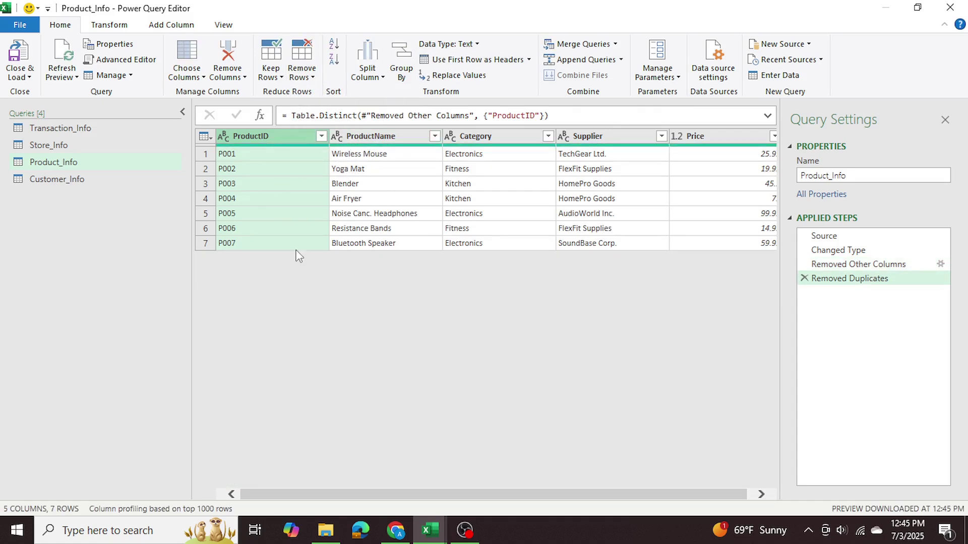
click(56, 179)
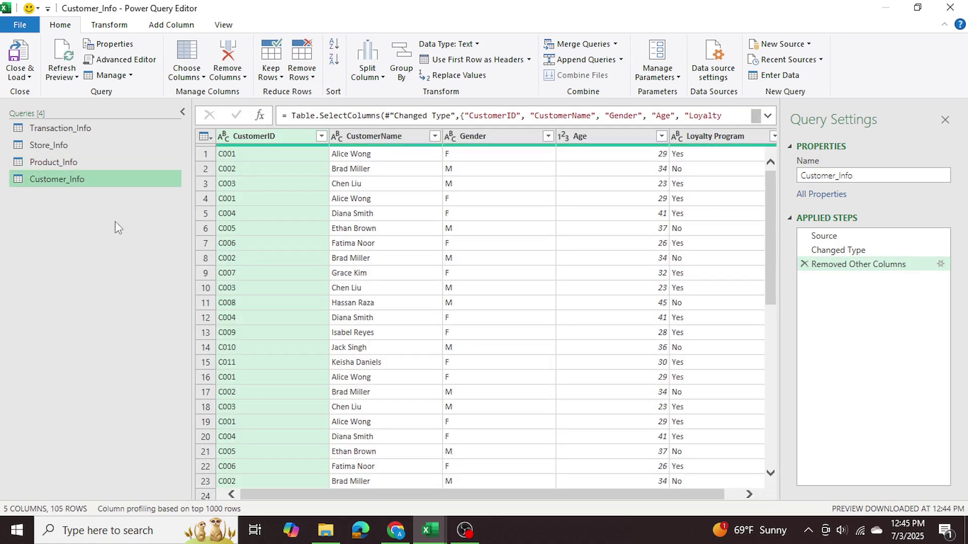
click(303, 76)
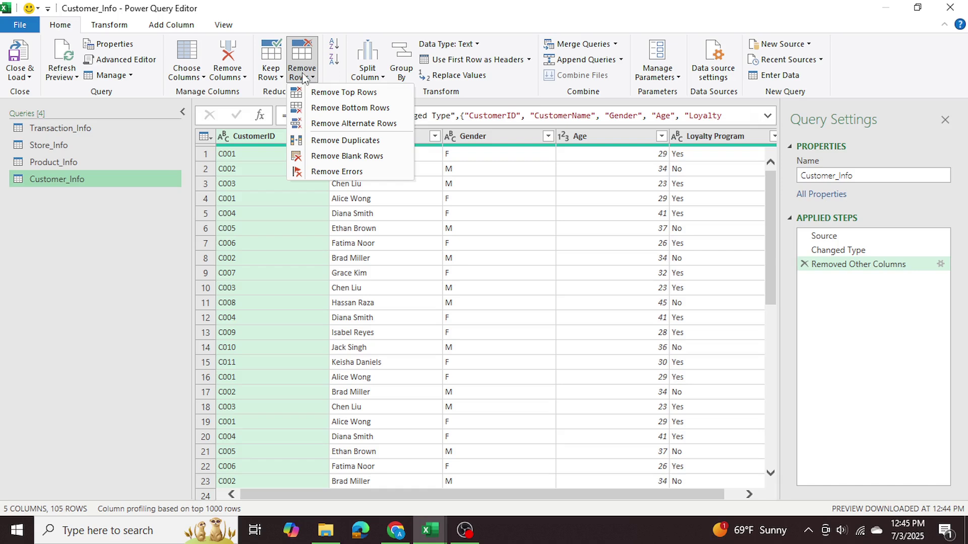
click(358, 145)
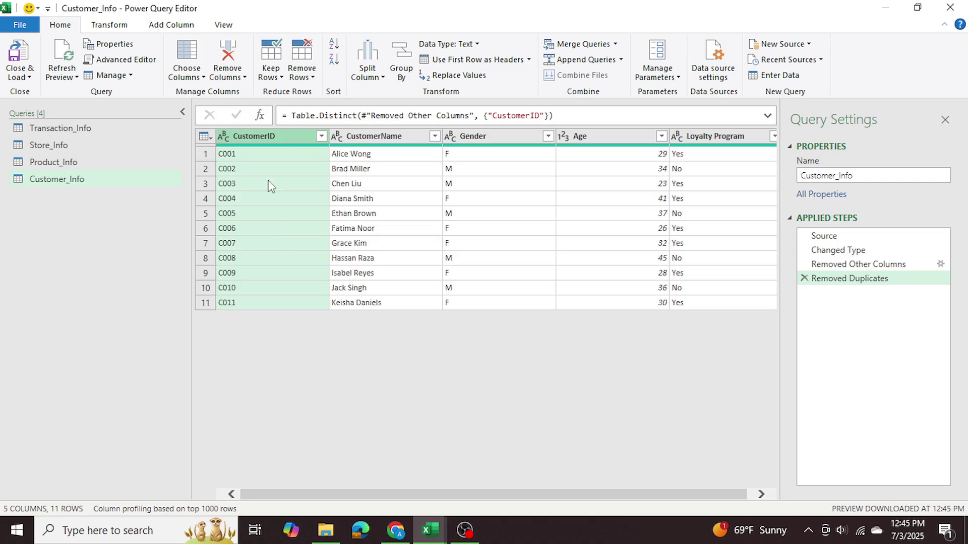
click(89, 130)
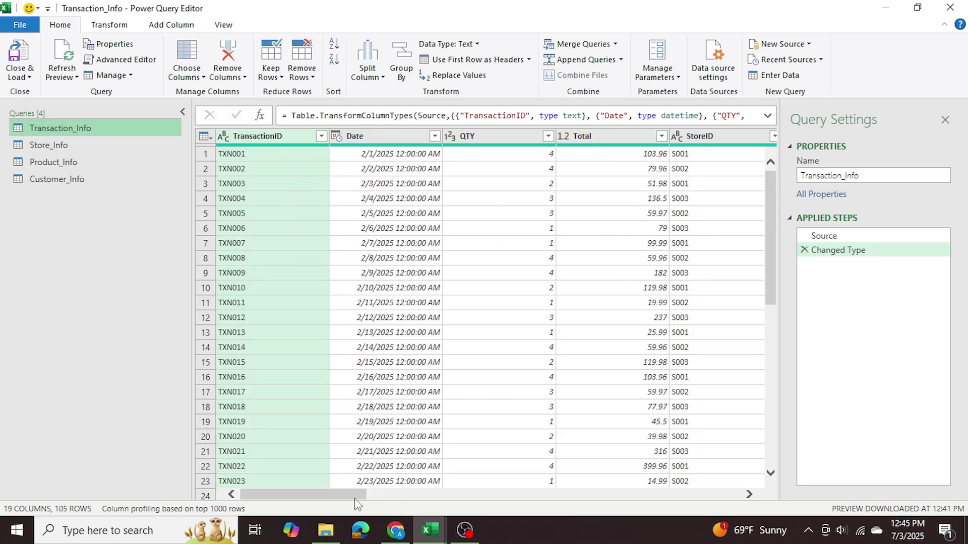
- Select TransactionID through StoreID plus ProductID and CustomerID, and remove all other columns
drag(357, 501, 497, 493)
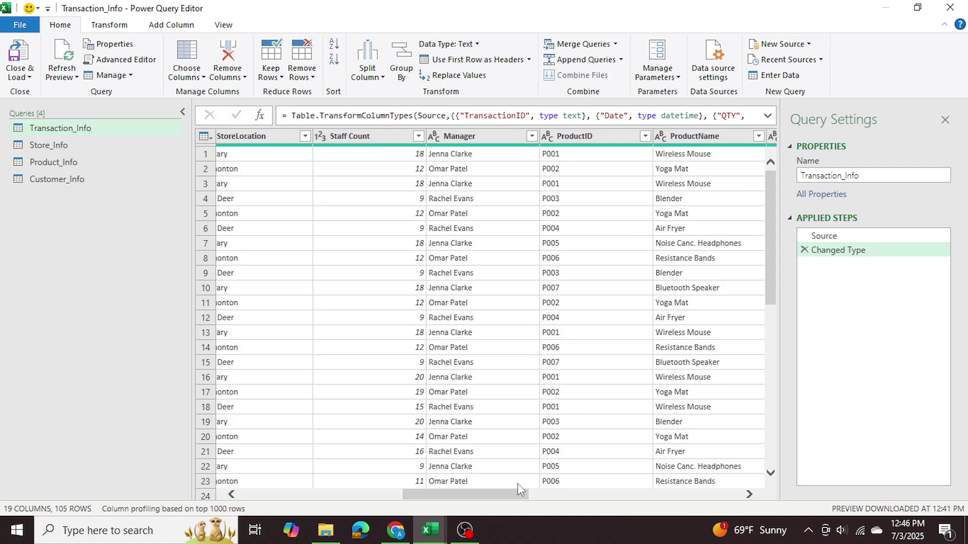
drag(518, 484, 713, 489)
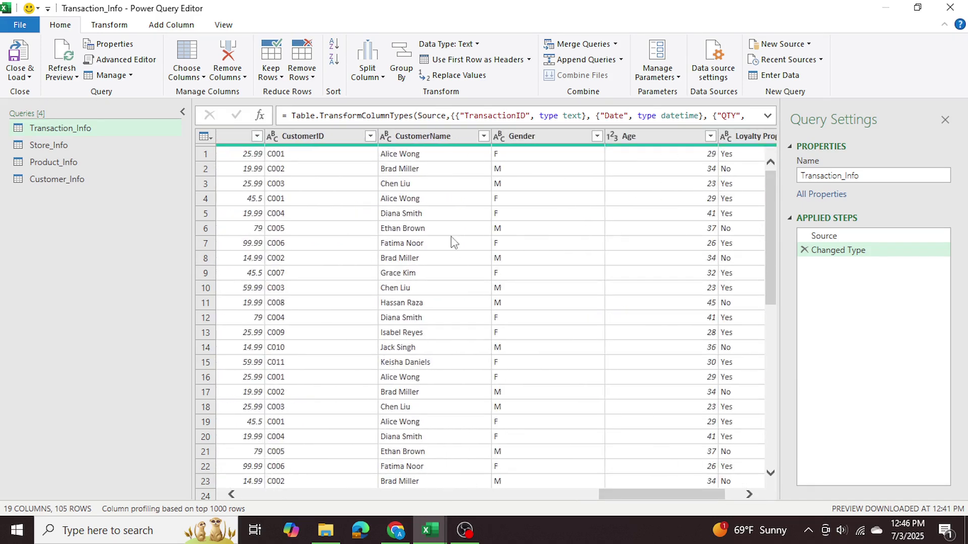
drag(634, 495, 246, 482)
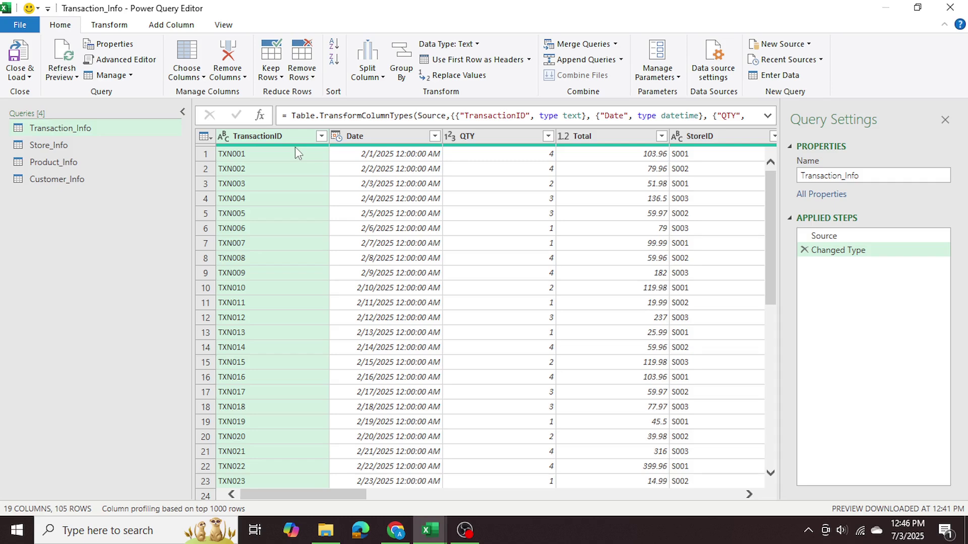
shift+click(691, 137)
drag(349, 495, 645, 499)
ctrl+click(657, 139)
click(437, 137)
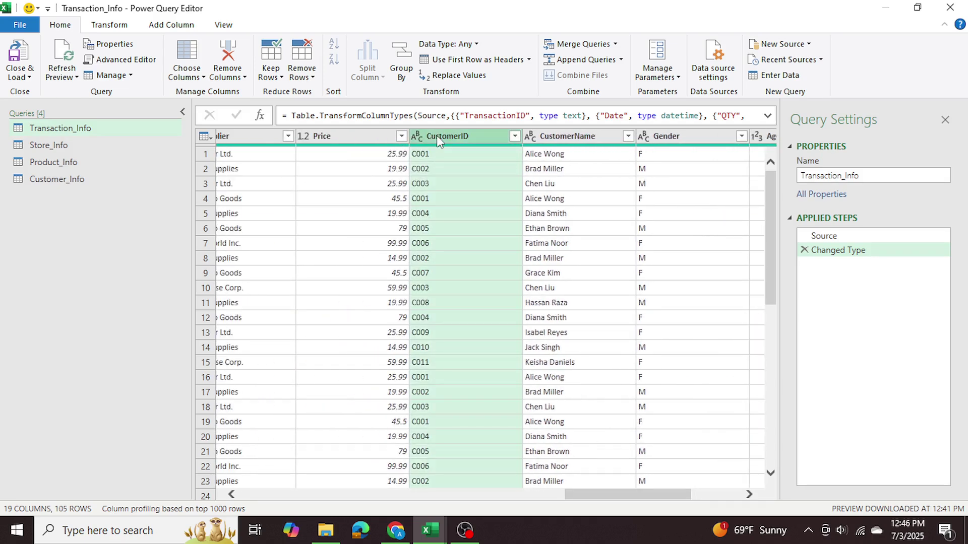
right_click(437, 136)
click(508, 180)
- Review Transaction_Info's seven columns and open the Close & Load dropdown
drag(526, 506, 667, 518)
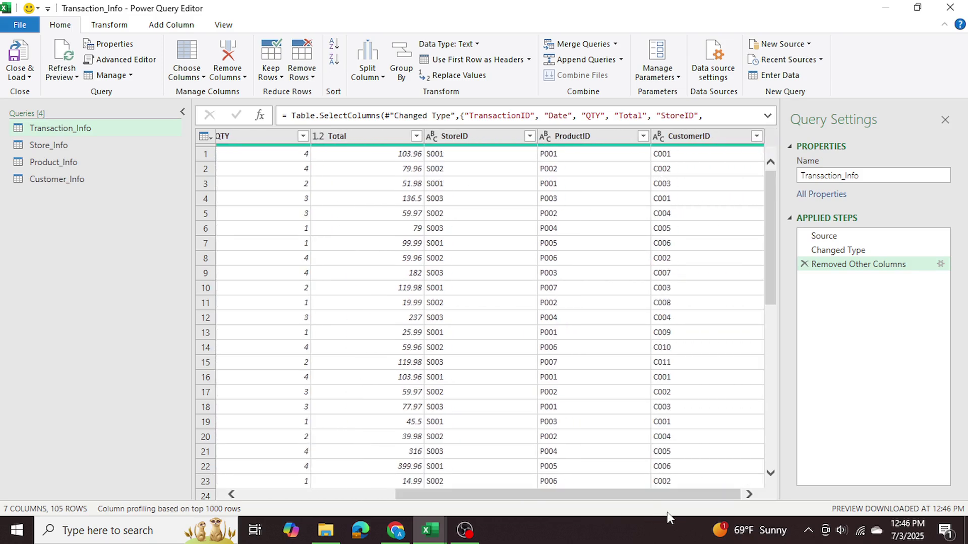
click(474, 140)
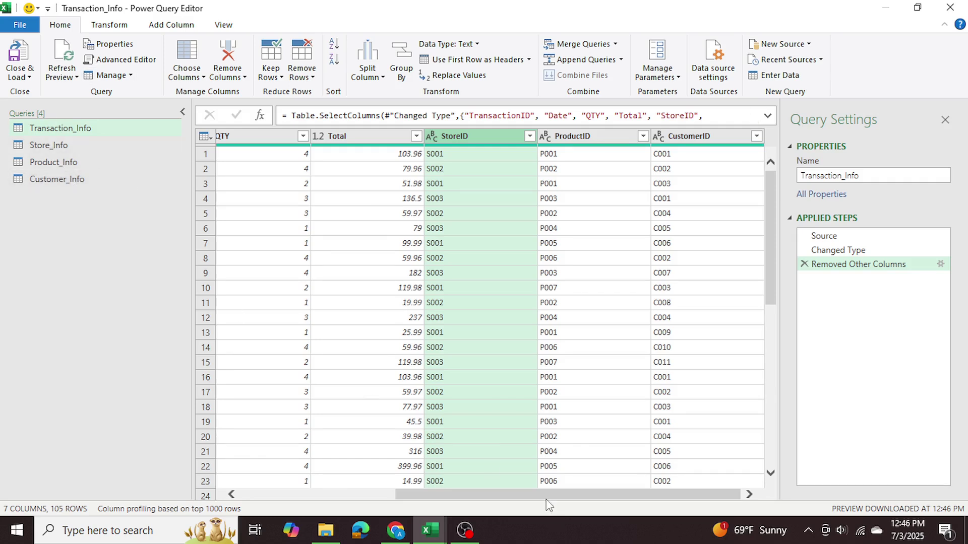
drag(552, 495, 319, 491)
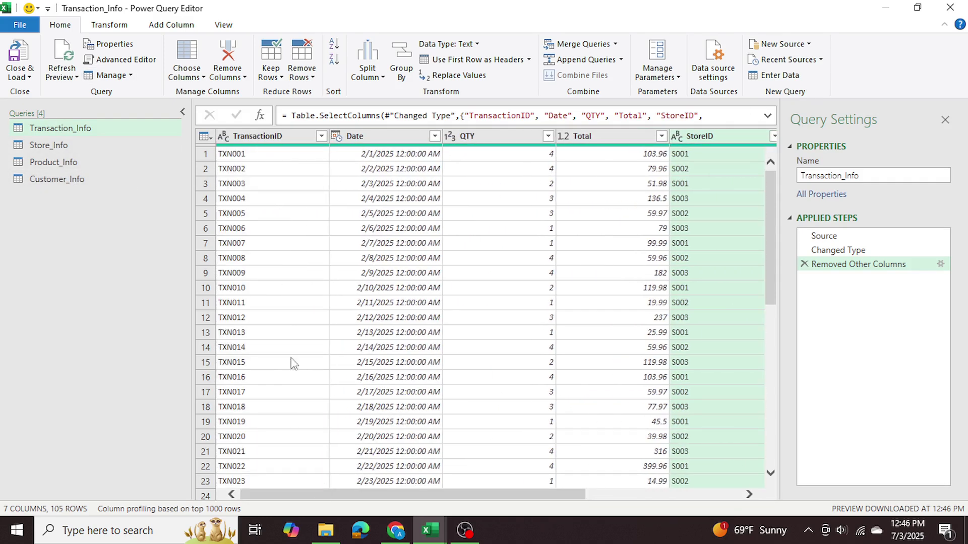
click(23, 78)
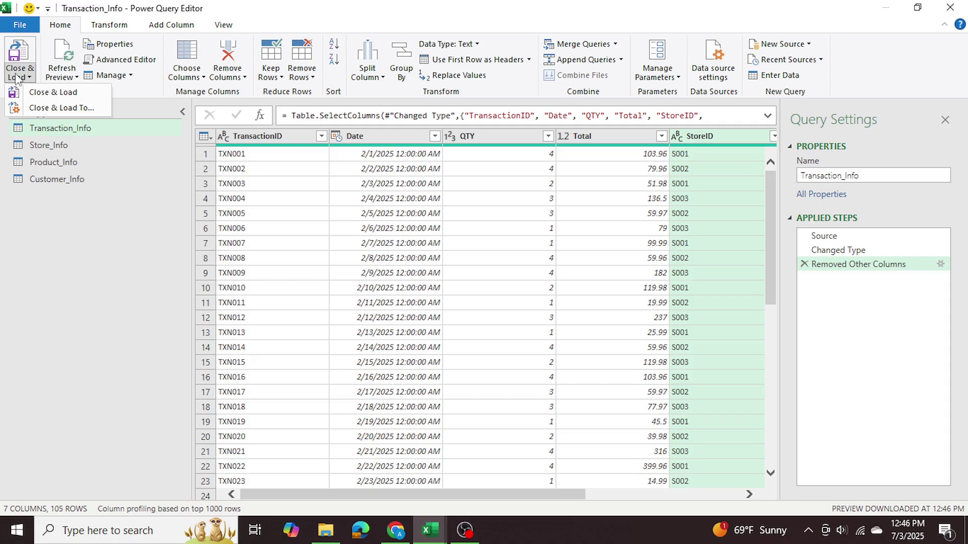
- Load the four queries as connection only and add them to the Data Model
click(64, 105)
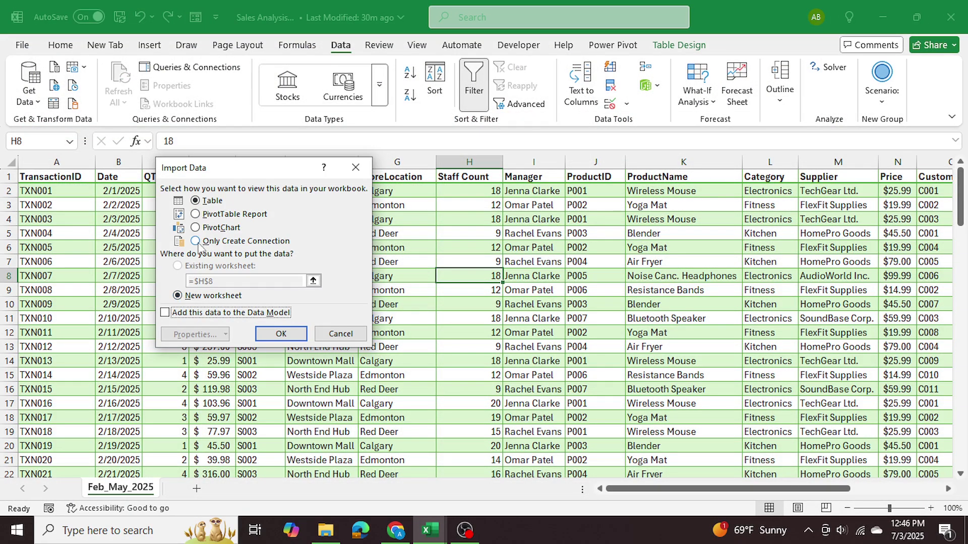
click(241, 242)
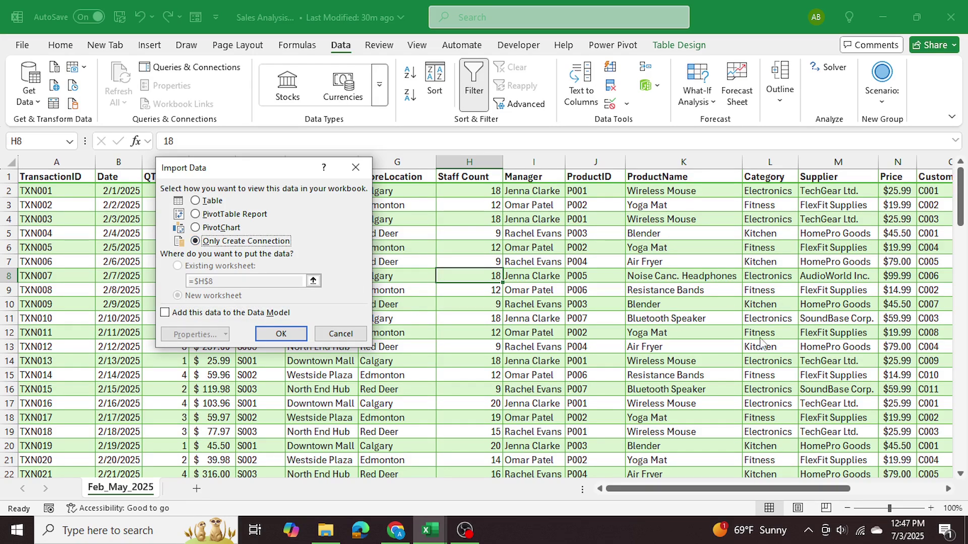
click(165, 313)
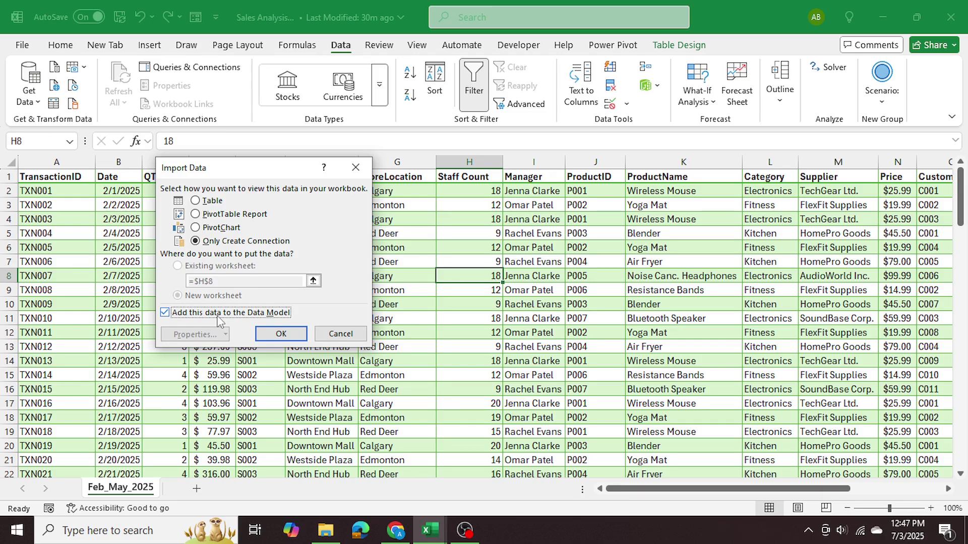
click(281, 334)
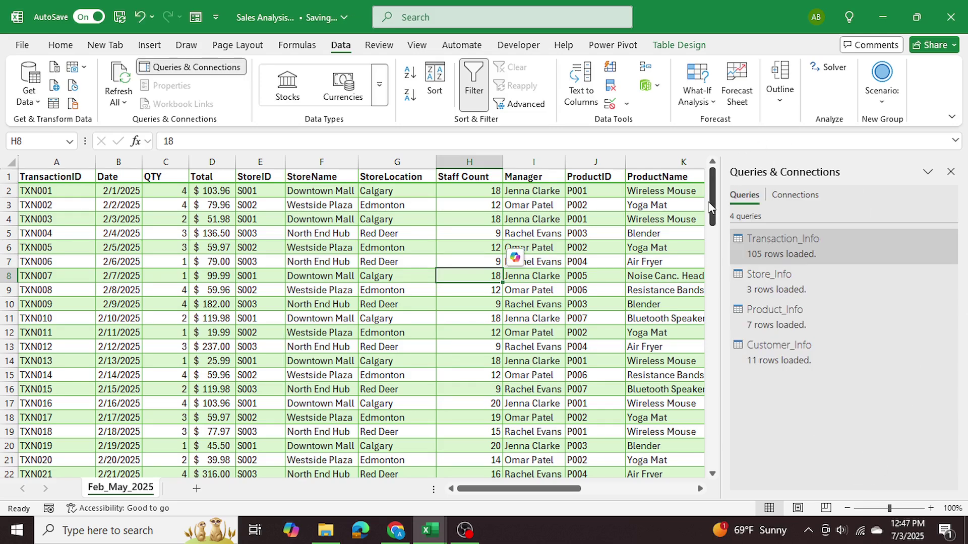
click(645, 91)
- Open the data model in Power Pivot and switch to Diagram View
click(656, 105)
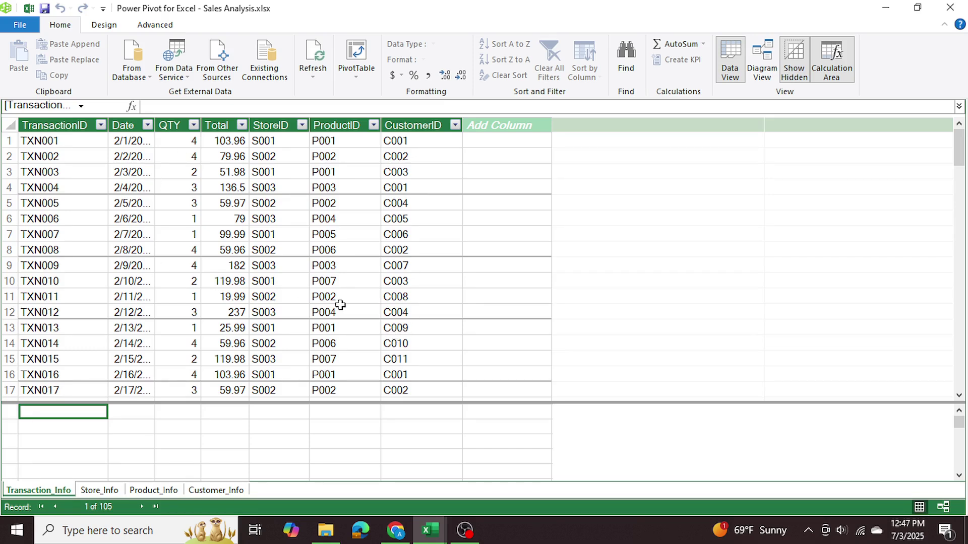
click(769, 76)
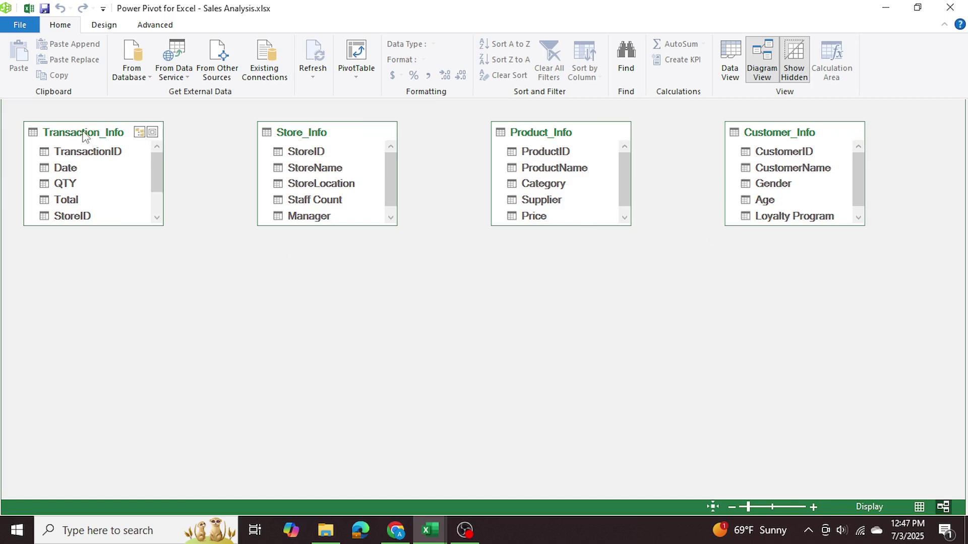
- Arrange the diagram with Transaction_Info centred below Store_Info, Product_Info and Customer_Info
drag(84, 136, 441, 287)
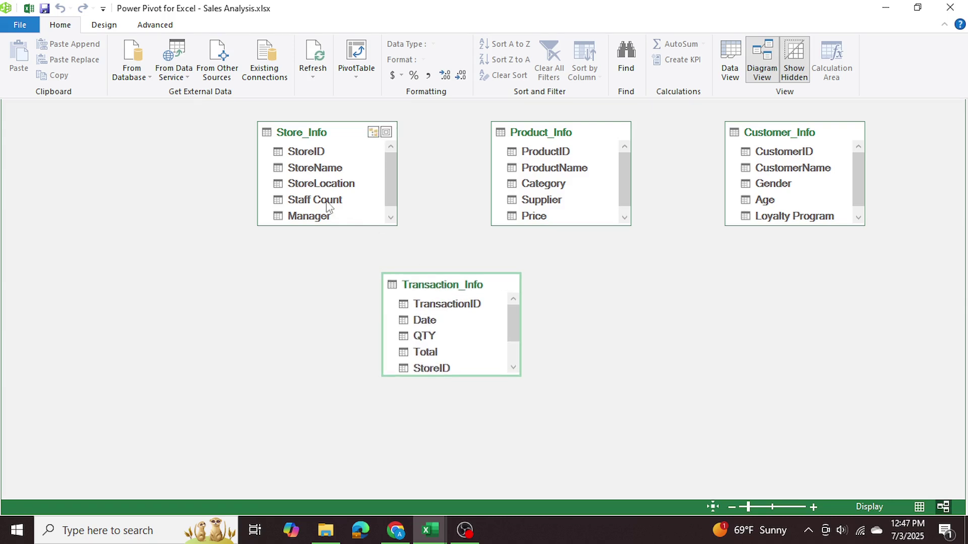
drag(324, 131, 294, 131)
drag(577, 140, 585, 141)
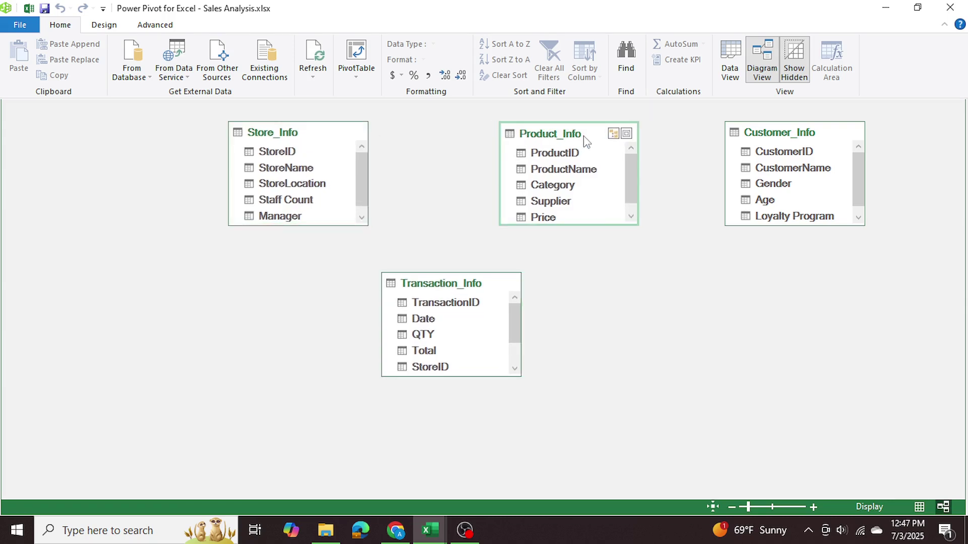
drag(787, 132, 660, 369)
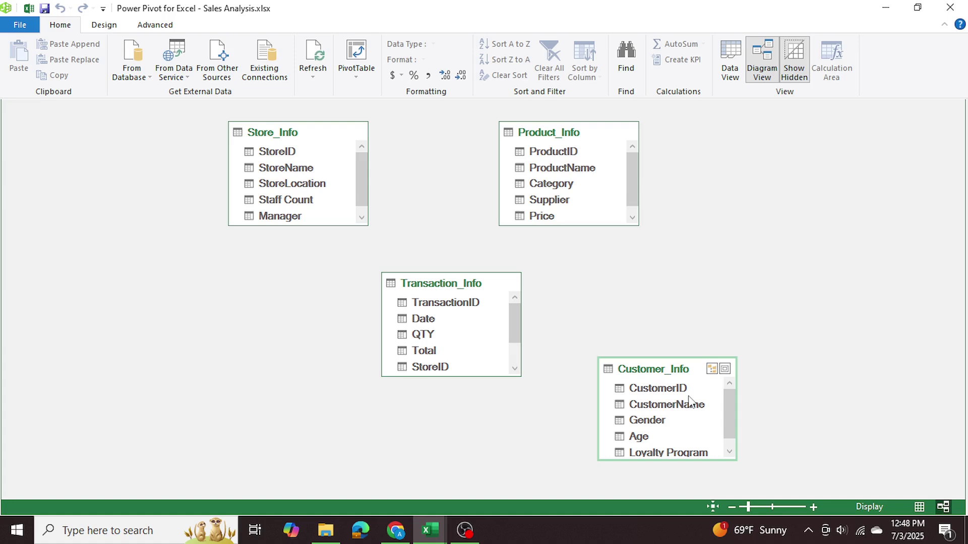
- Enlarge Transaction_Info to show all fields and relate Customer_Info to it on CustomerID
mouse_move(515, 322)
mouse_down()
mouse_move(526, 360)
mouse_move(513, 315)
mouse_up()
mouse_move(510, 293)
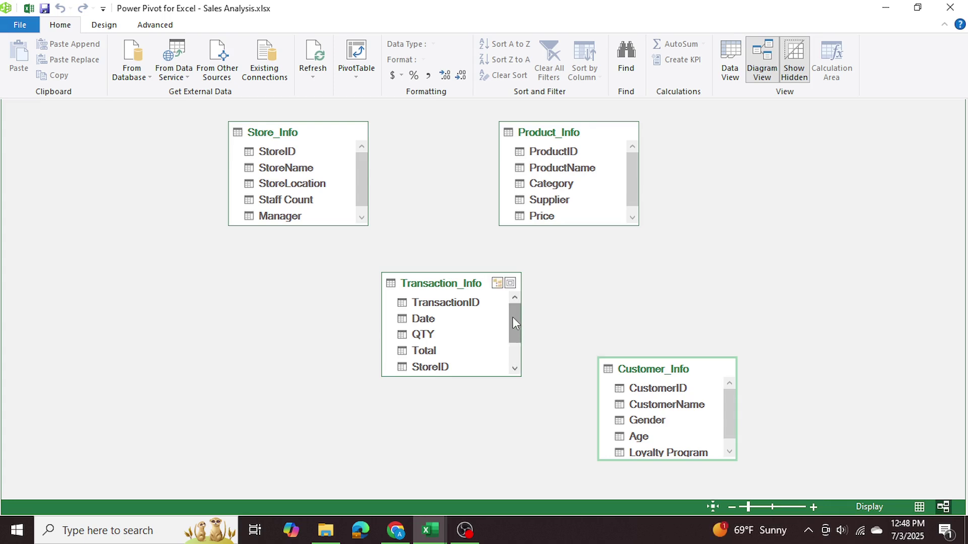
mouse_move(513, 314)
mouse_down()
mouse_move(520, 347)
mouse_move(514, 305)
mouse_up()
drag(485, 377, 486, 419)
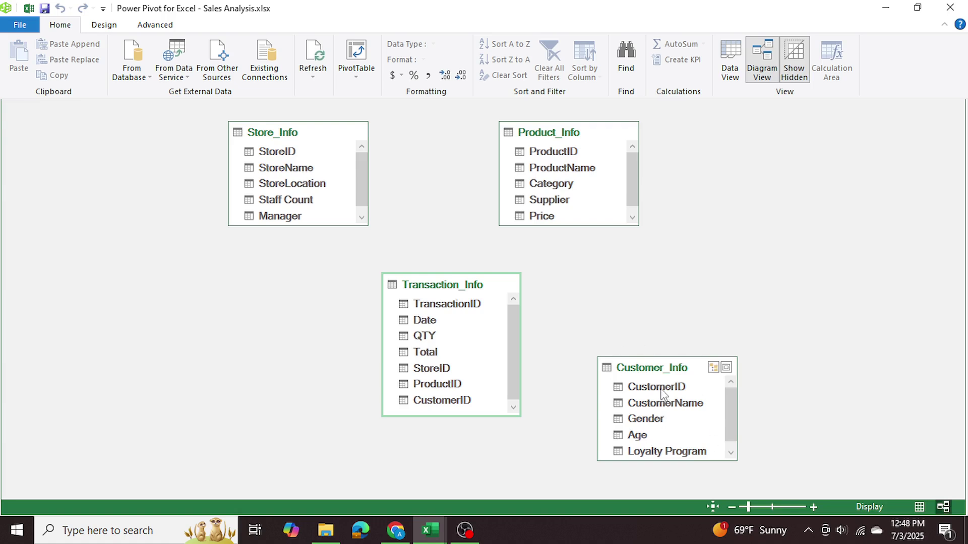
drag(662, 395, 448, 399)
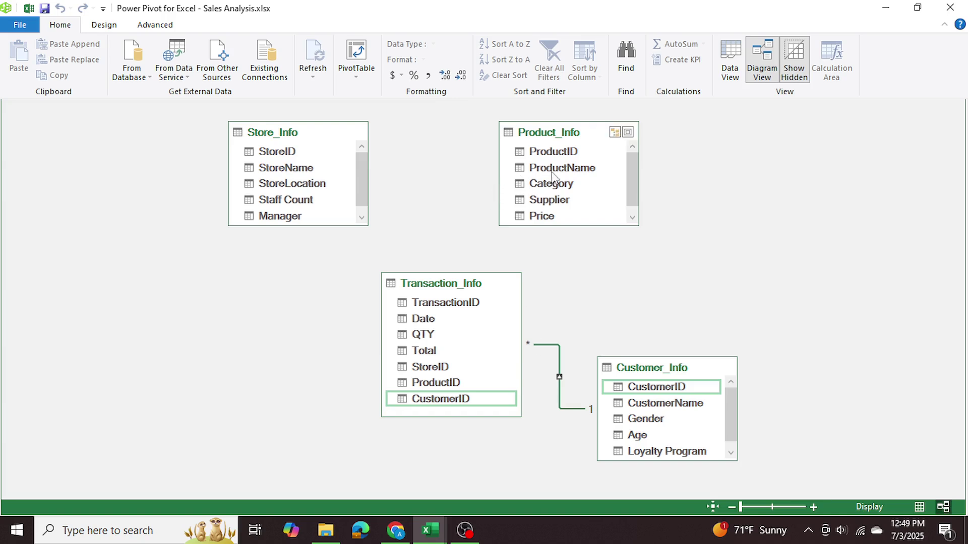
- Relate Product_Info on ProductID and Store_Info on StoreID to Transaction_Info
drag(556, 156, 454, 382)
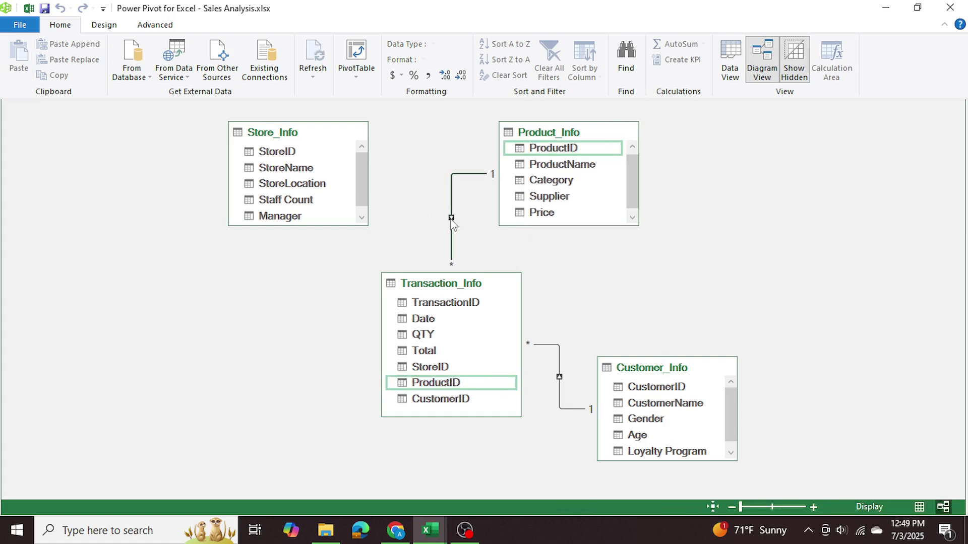
drag(279, 156, 446, 367)
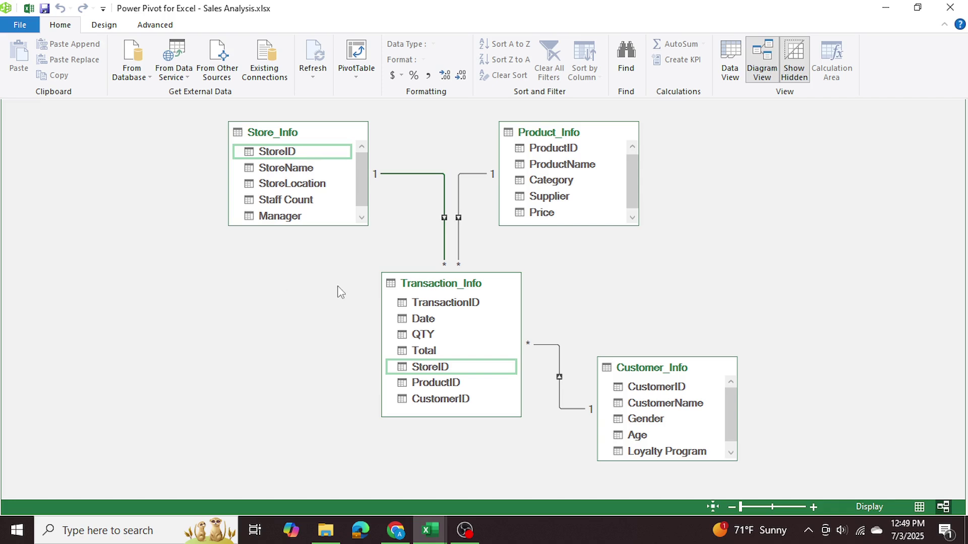
click(357, 75)
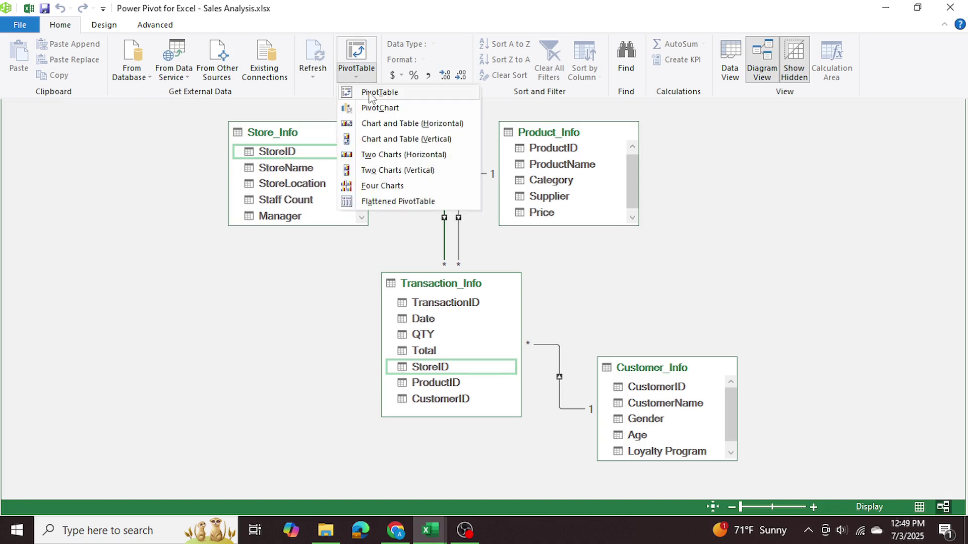
- Insert a model-based PivotTable on a new worksheet and dismiss the autosave and security warnings
click(380, 92)
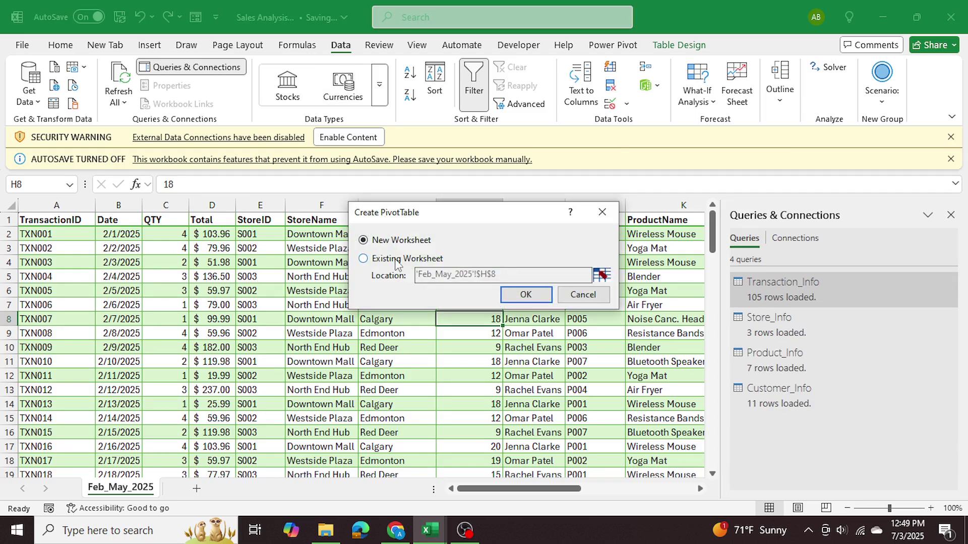
click(526, 296)
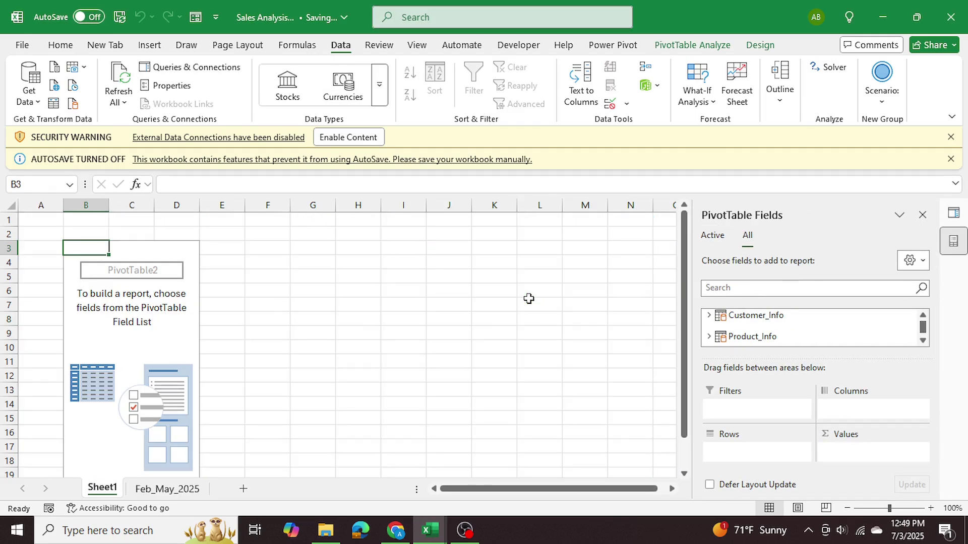
click(950, 159)
click(950, 137)
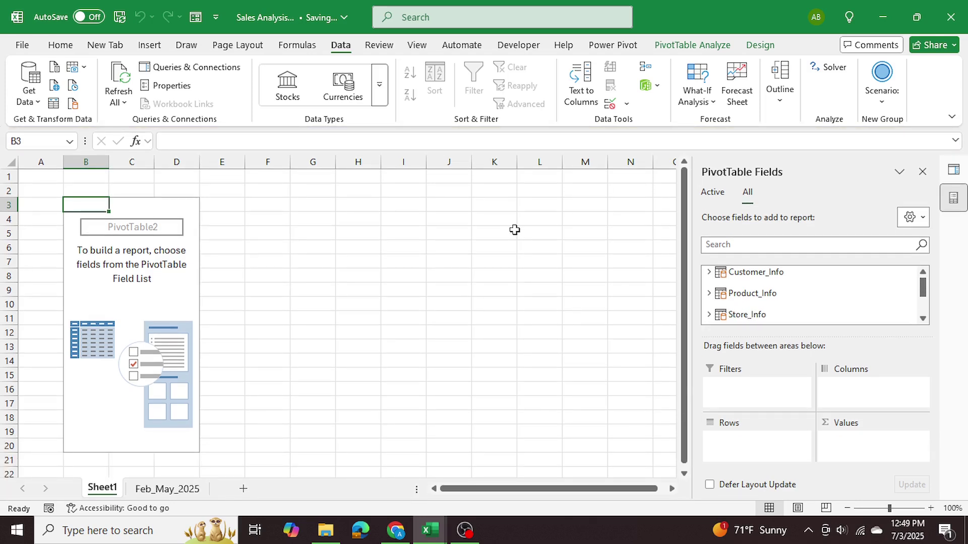
click(435, 537)
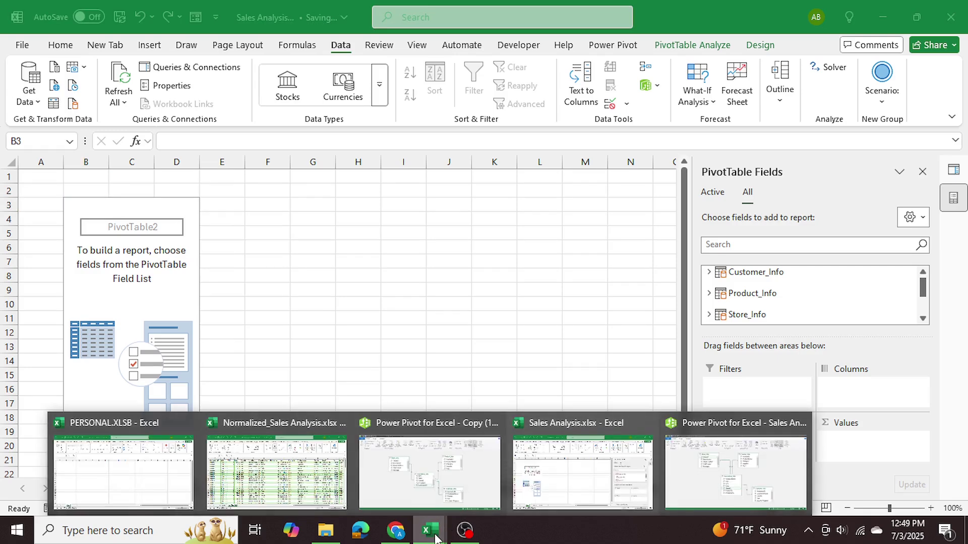
- Switch to the Normalized_Sales Analysis workbook and show its Analytics sheet
click(309, 492)
click(108, 489)
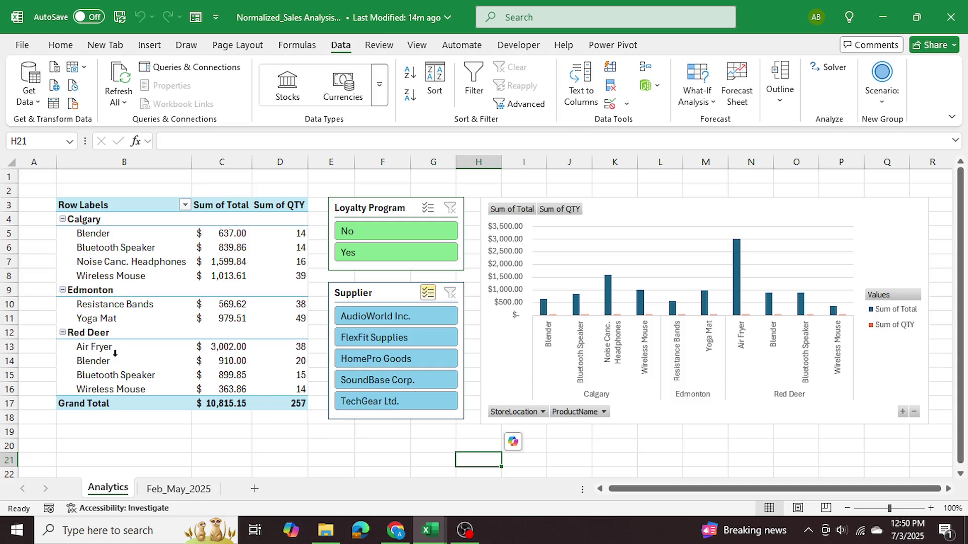
click(62, 219)
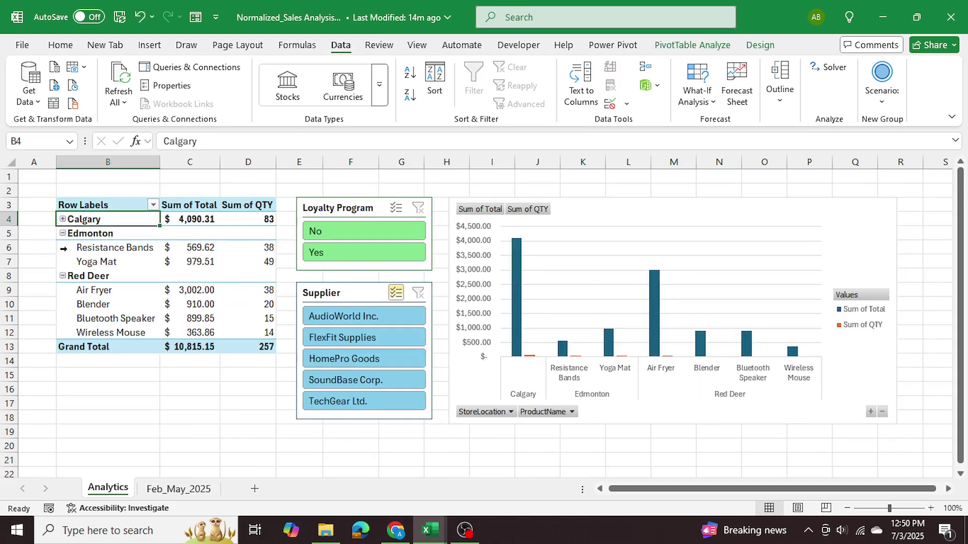
click(62, 233)
click(62, 248)
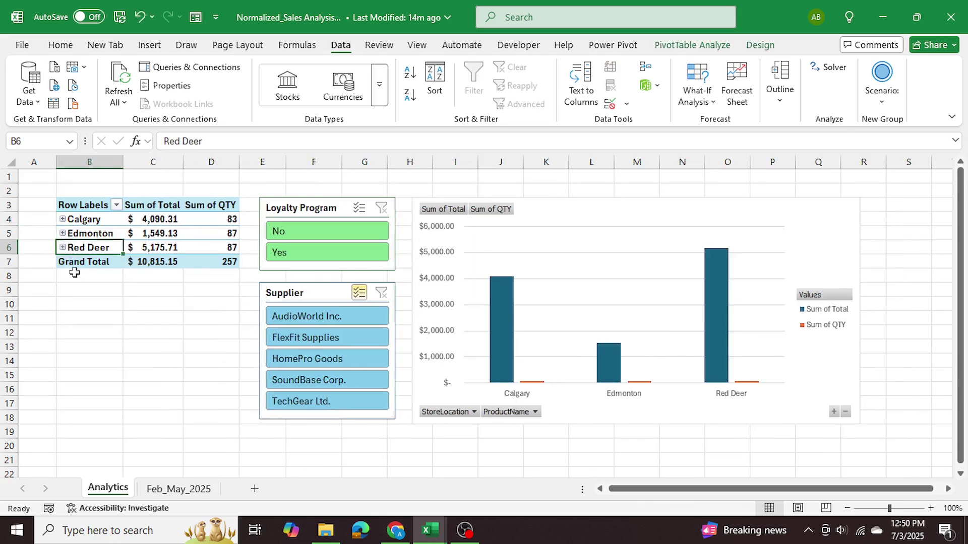
click(151, 302)
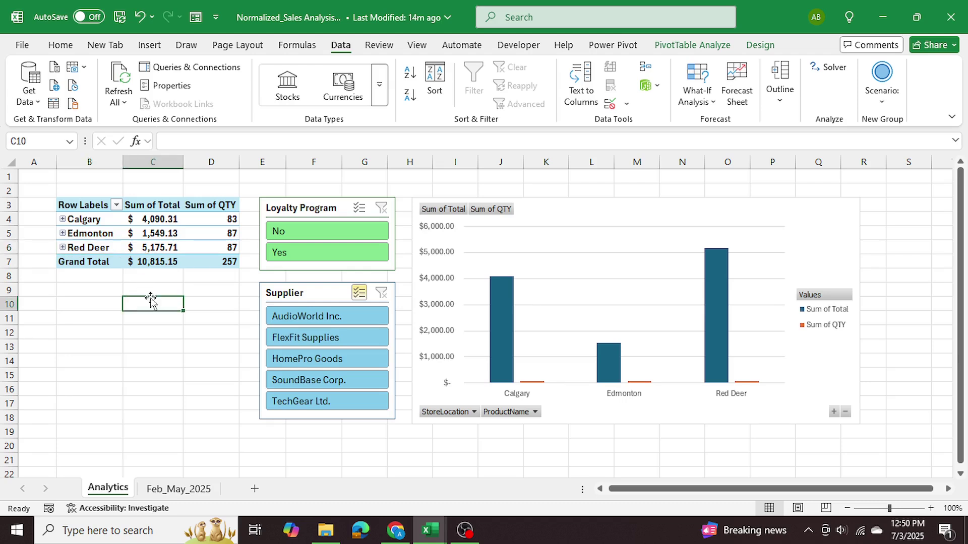
drag(110, 247, 153, 247)
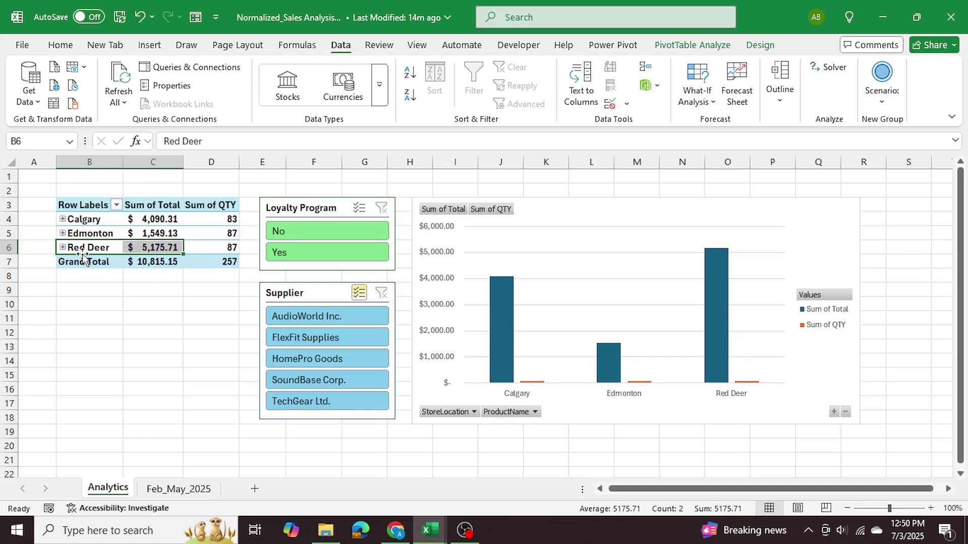
click(62, 247)
click(62, 233)
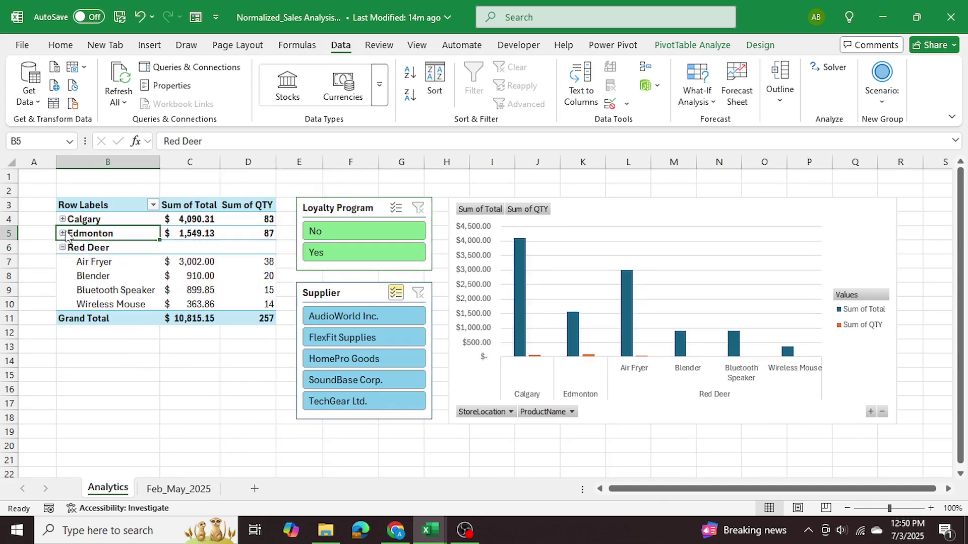
click(62, 219)
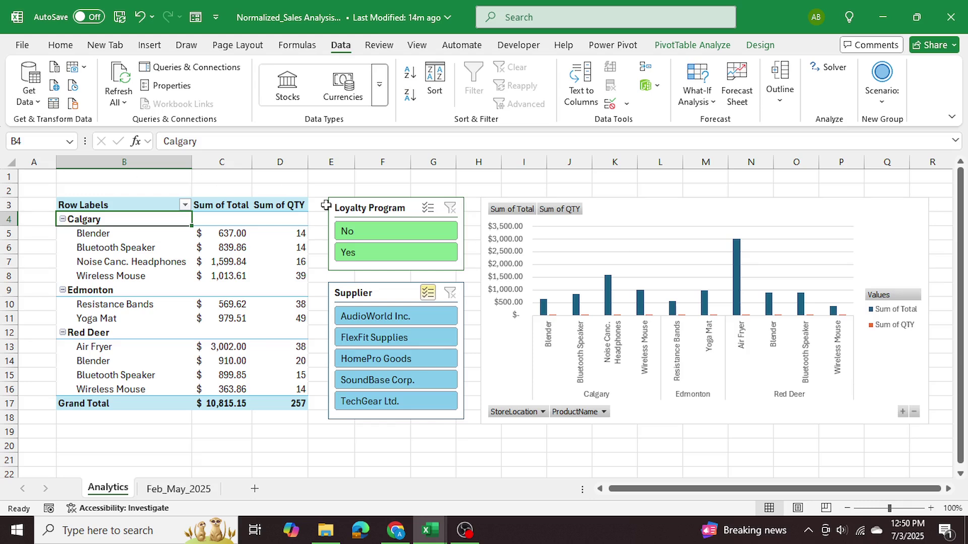
- Filter to loyalty-program customers (Yes) and exclude suppliers FlexFit Supplies and HomePro Goods
click(364, 254)
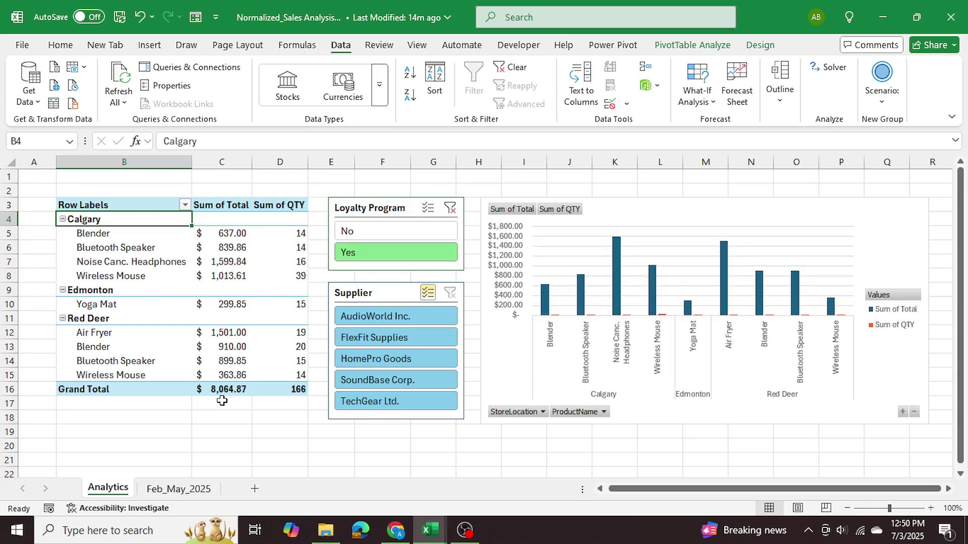
click(391, 255)
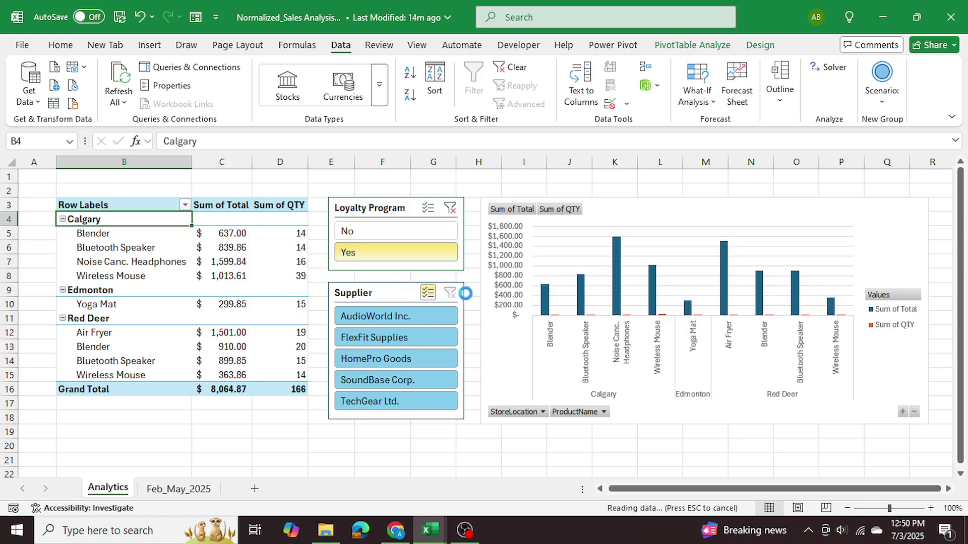
click(380, 230)
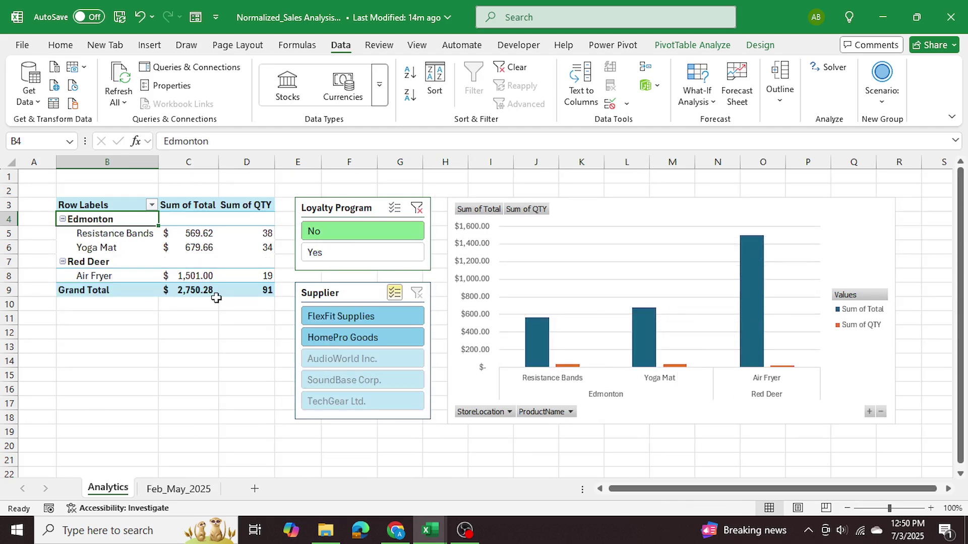
click(316, 254)
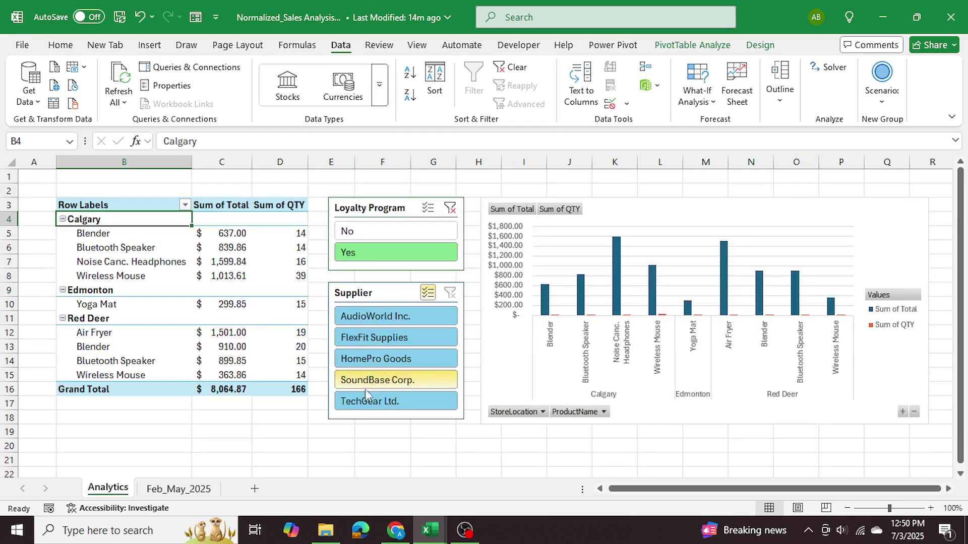
click(395, 338)
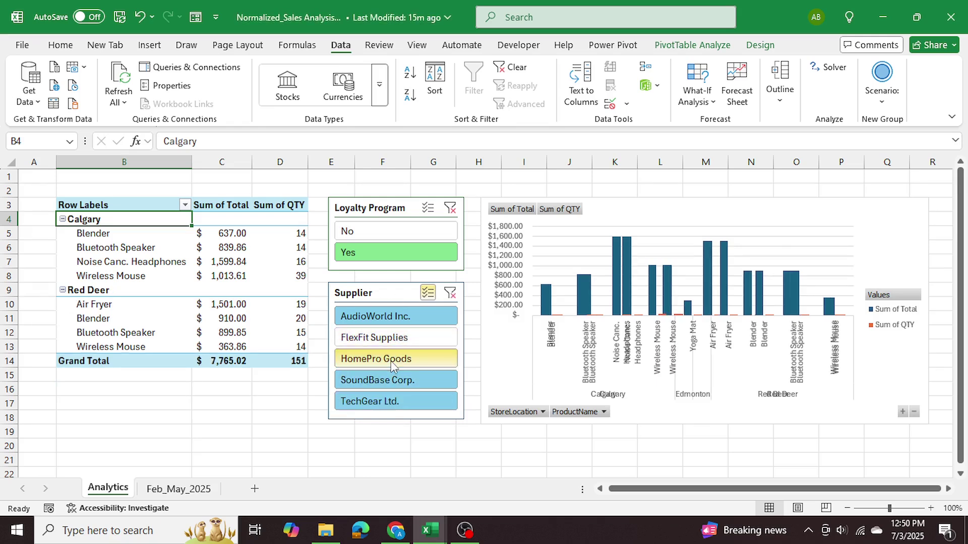
click(391, 360)
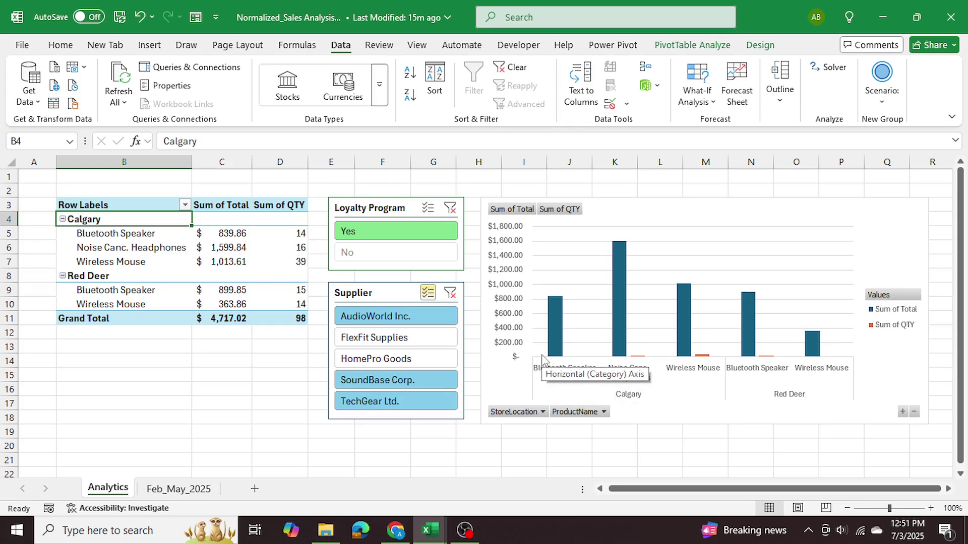
click(164, 491)
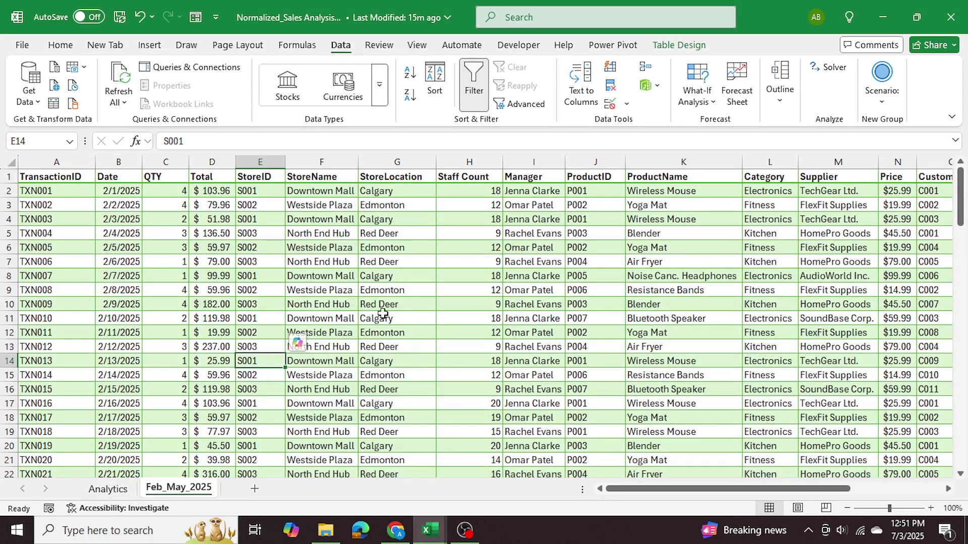
drag(62, 174, 684, 348)
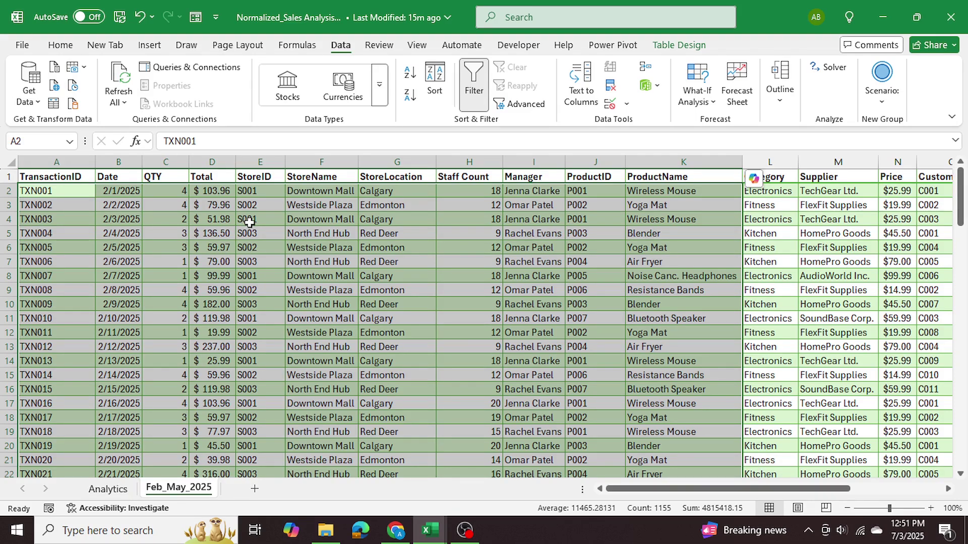
click(126, 490)
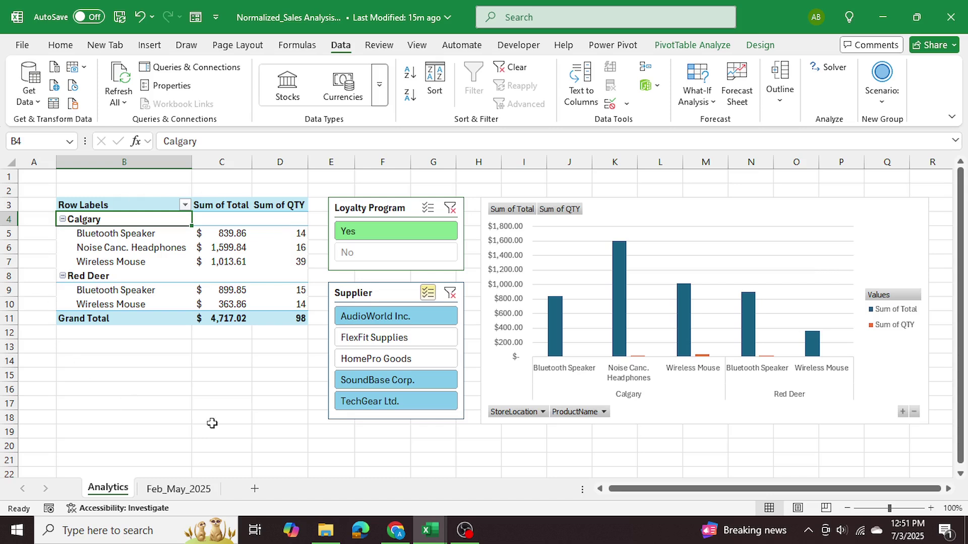